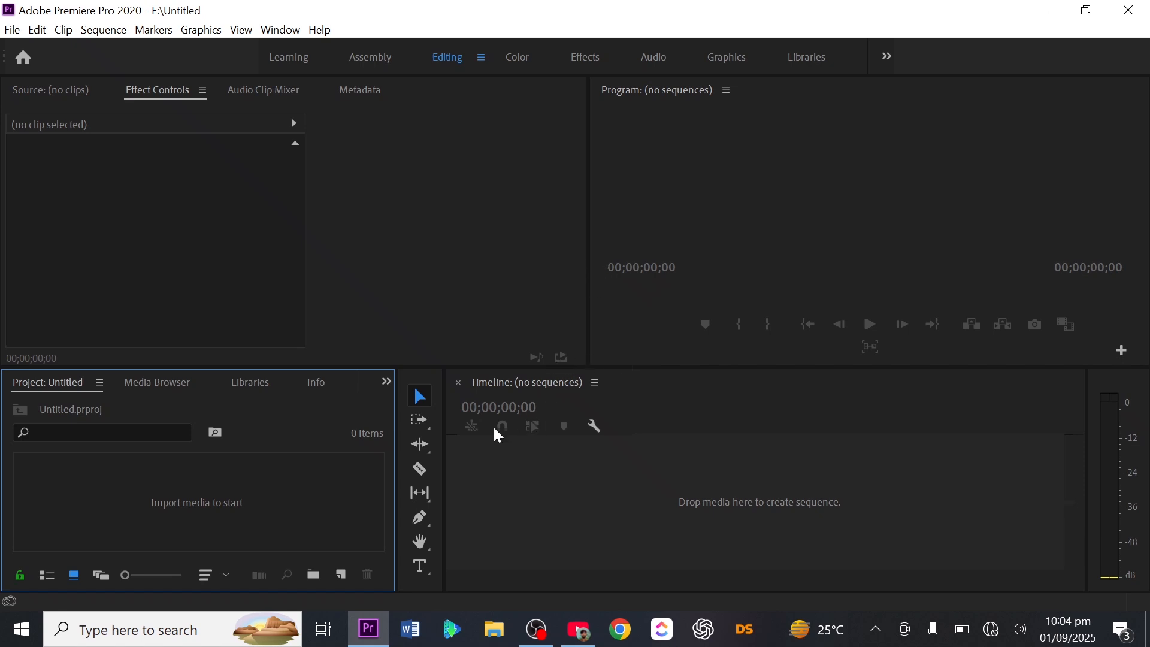
Step: Import the clip 2099568-hd_1920_1080_30fps - Copy from the RAW footage folder into the project
{"action": "double_click", "coordinate": [359, 509]}
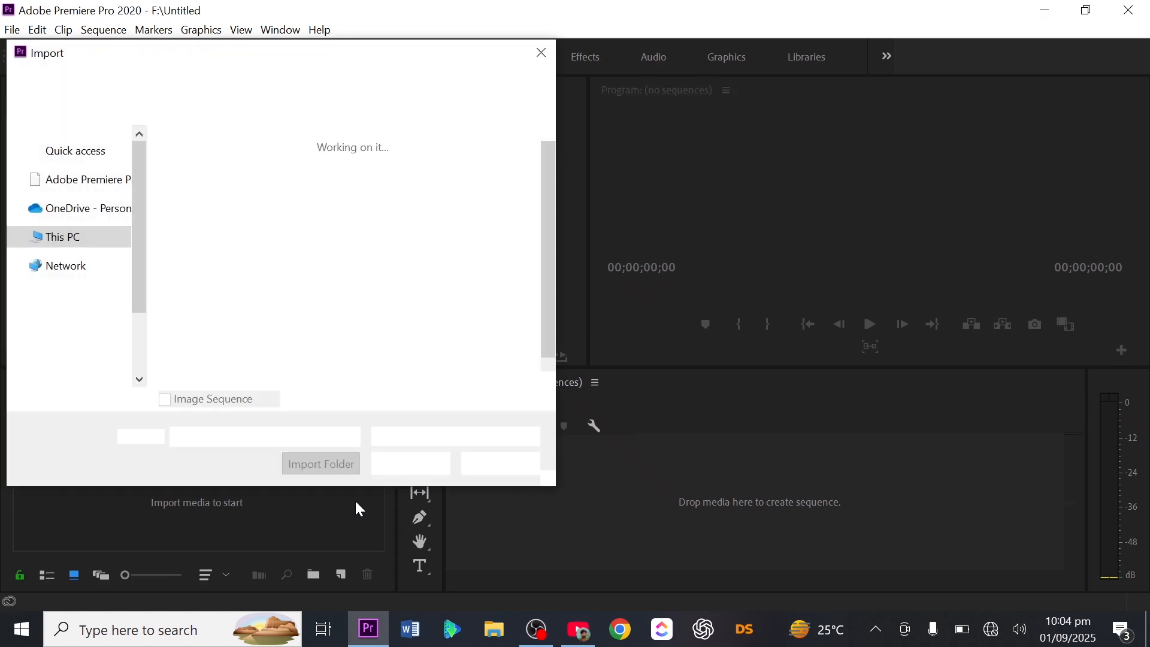
{"action": "left_click", "coordinate": [359, 203]}
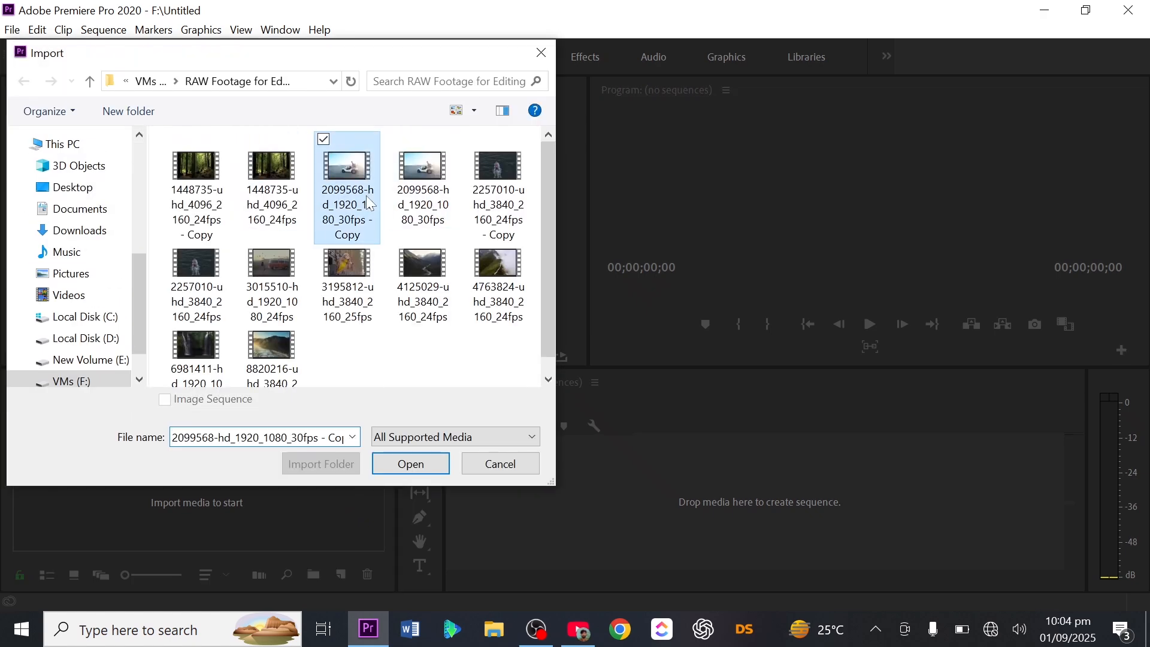
{"action": "left_click", "coordinate": [411, 464]}
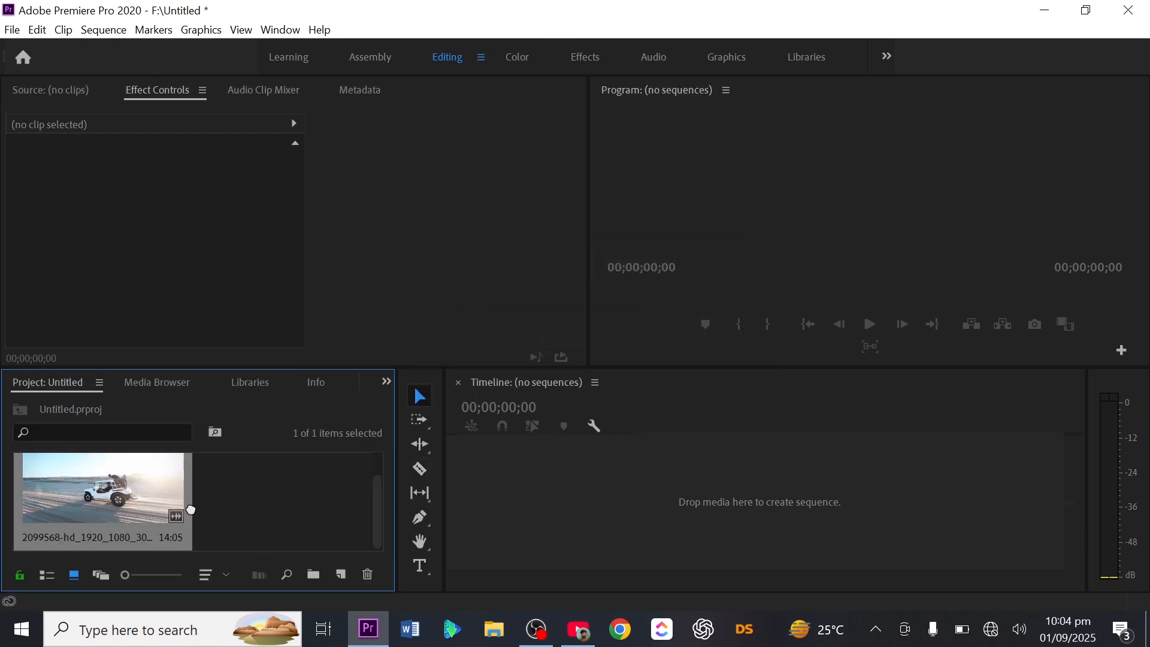
Step: Create a sequence from the imported clip and trim the clip's end to about 00:00:05:03
{"action": "left_click_drag", "start_coordinate": [179, 508], "coordinate": [612, 504]}
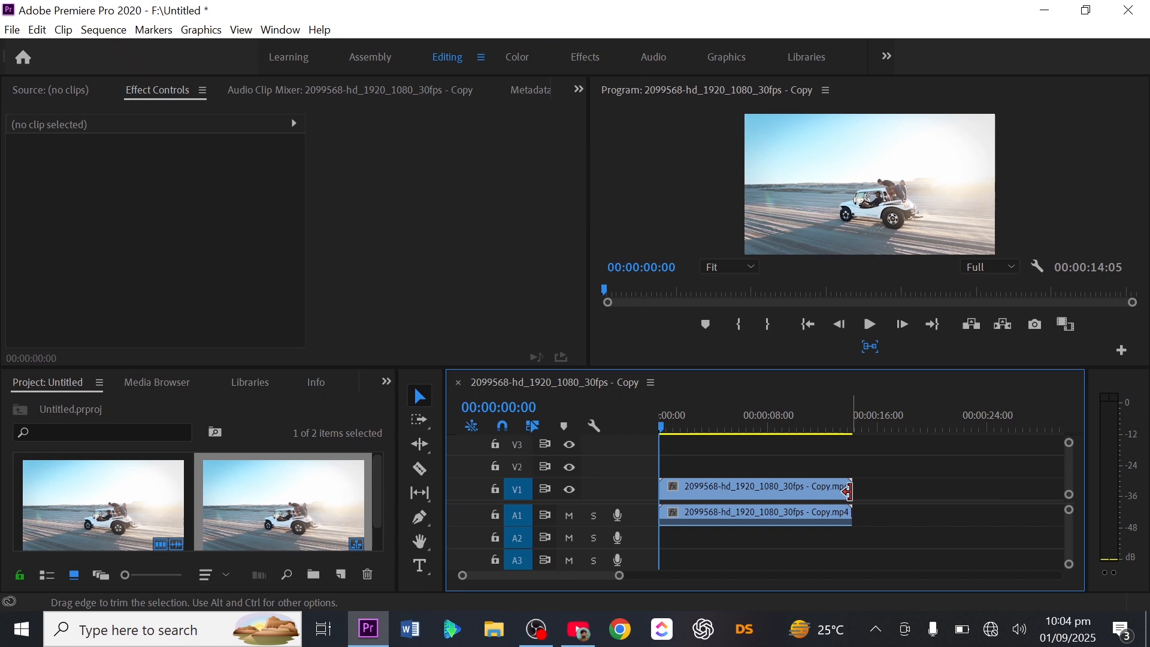
{"action": "left_click", "coordinate": [845, 492]}
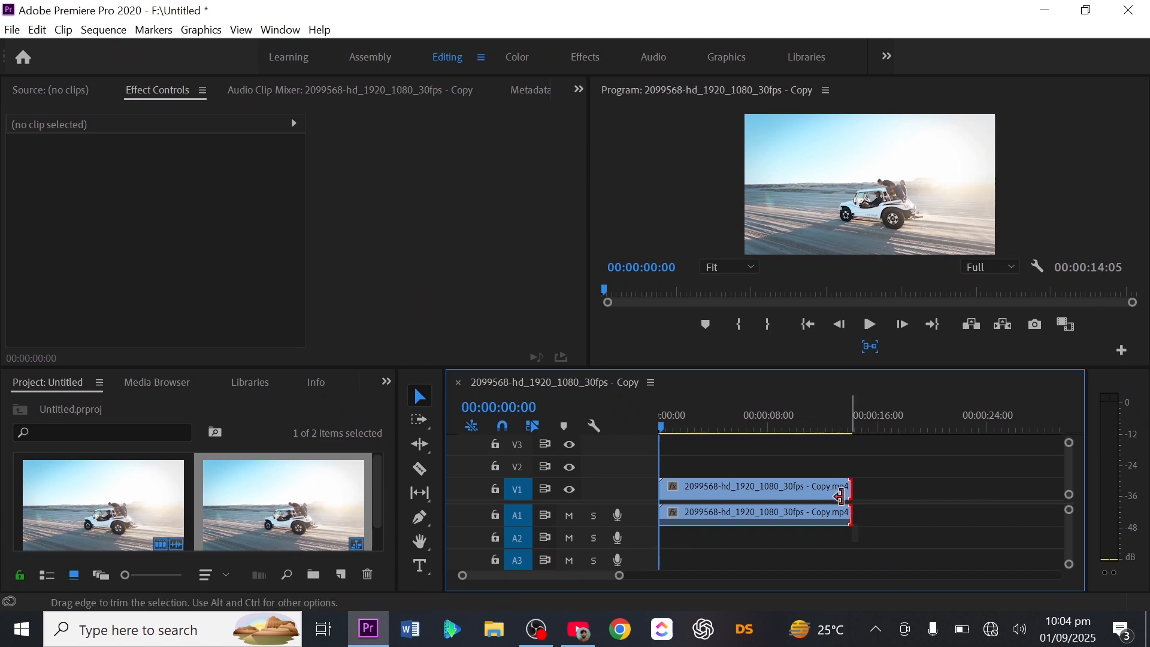
{"action": "left_click_drag", "start_coordinate": [841, 495], "coordinate": [727, 497]}
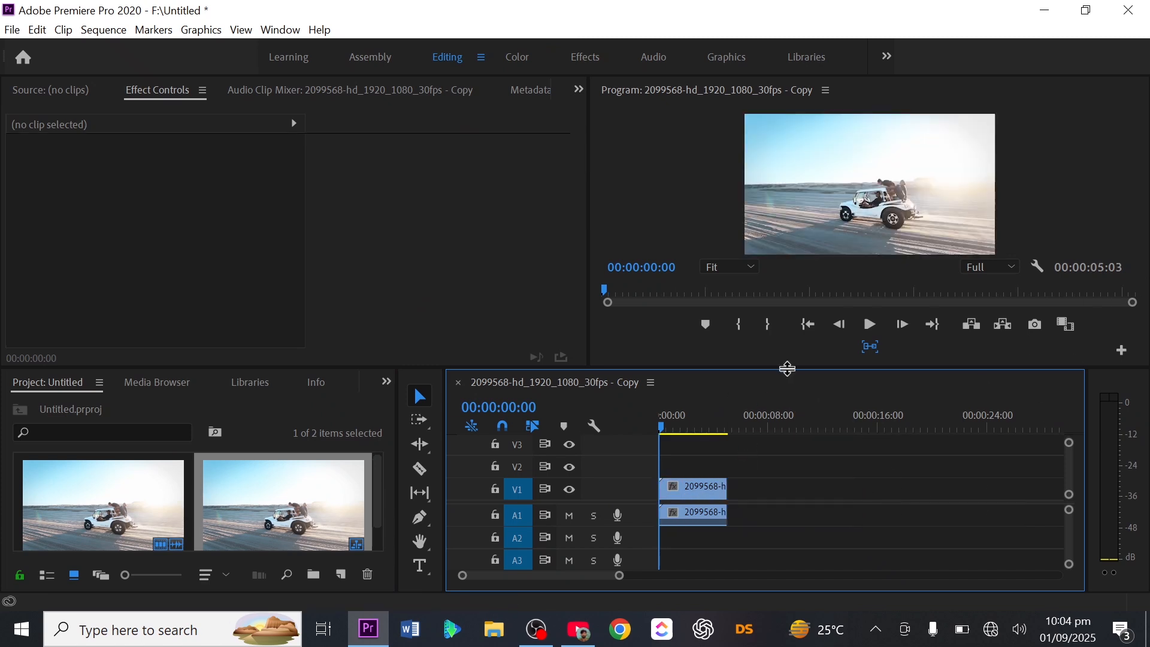
Step: Add a text layer reading "text" over the video frame above the jeep with the Type tool
{"action": "left_click_drag", "start_coordinate": [786, 367], "coordinate": [802, 460]}
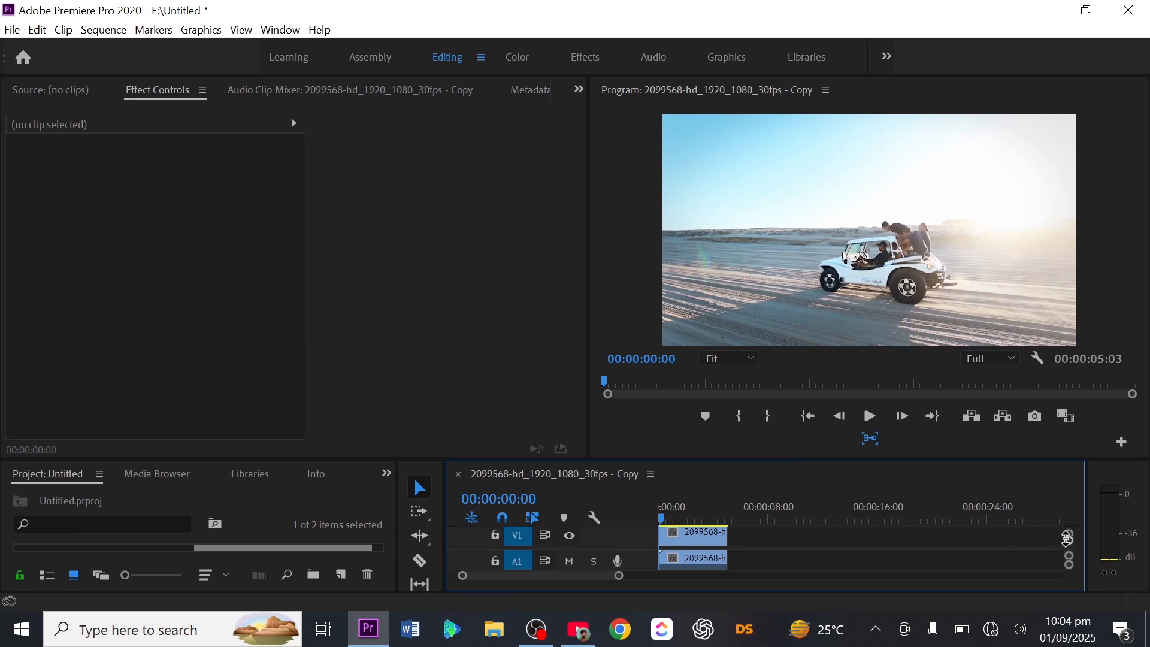
{"action": "left_click_drag", "start_coordinate": [1068, 540], "coordinate": [1069, 547]}
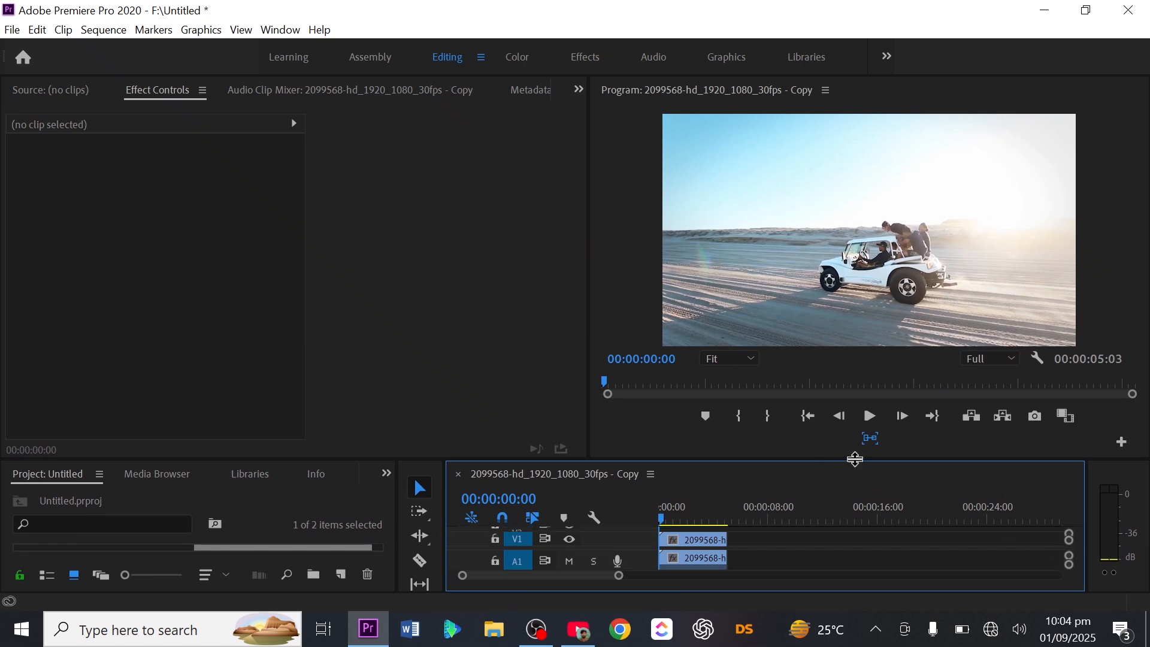
{"action": "left_click_drag", "start_coordinate": [855, 458], "coordinate": [860, 423]}
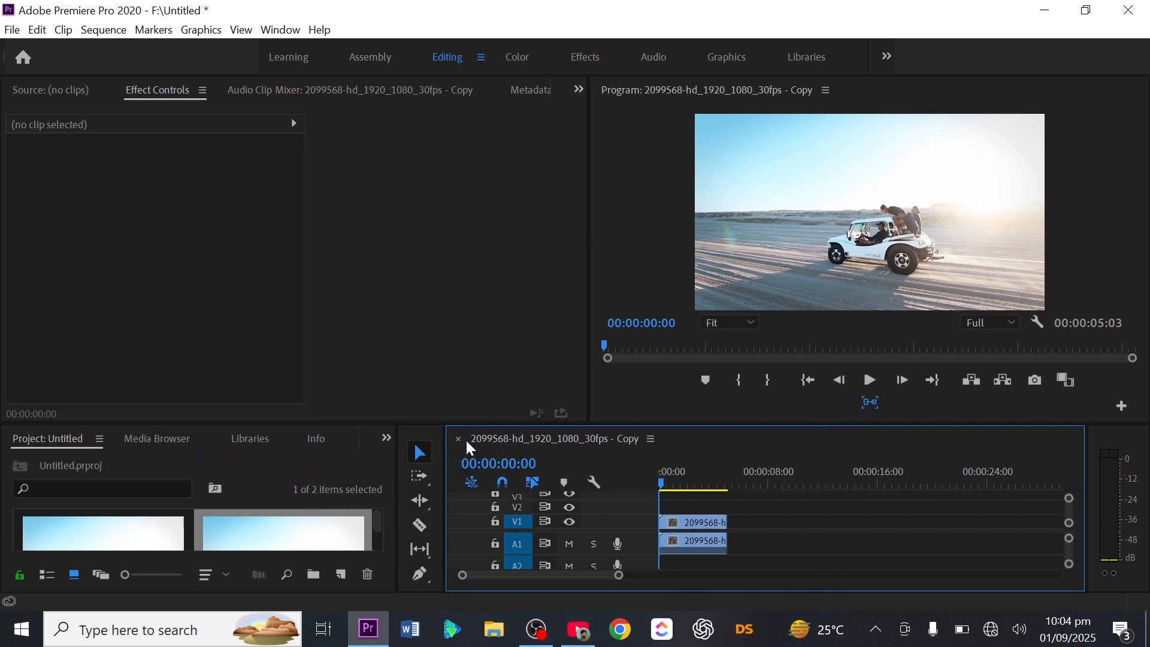
{"action": "left_click_drag", "start_coordinate": [493, 423], "coordinate": [497, 372]}
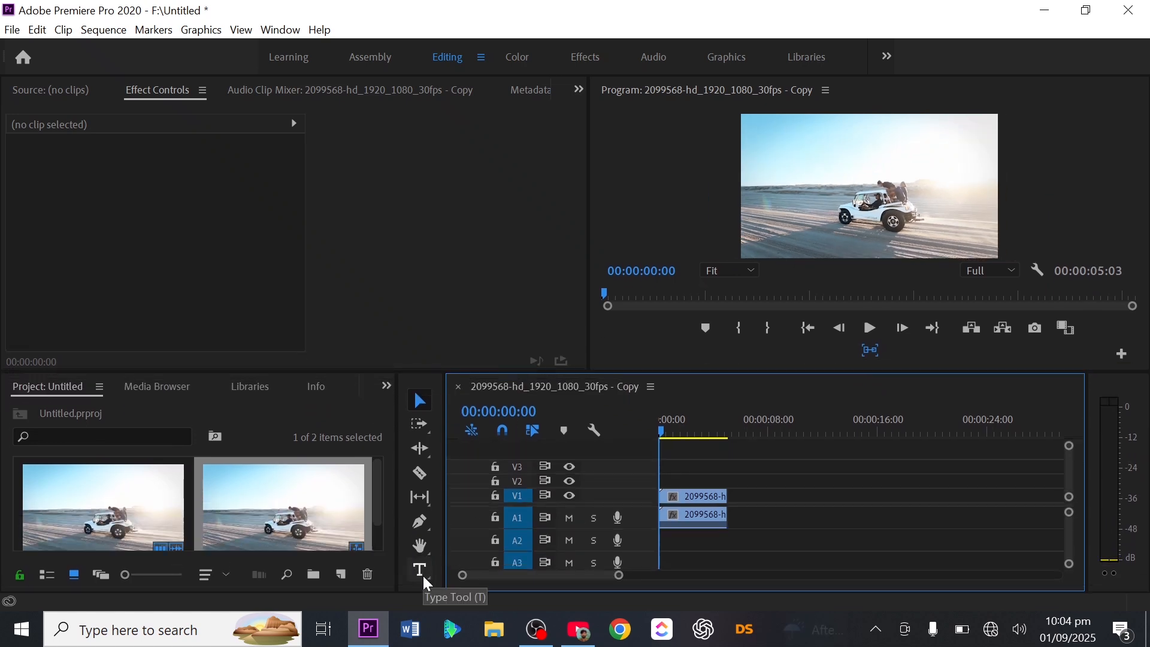
{"action": "left_click", "coordinate": [422, 573]}
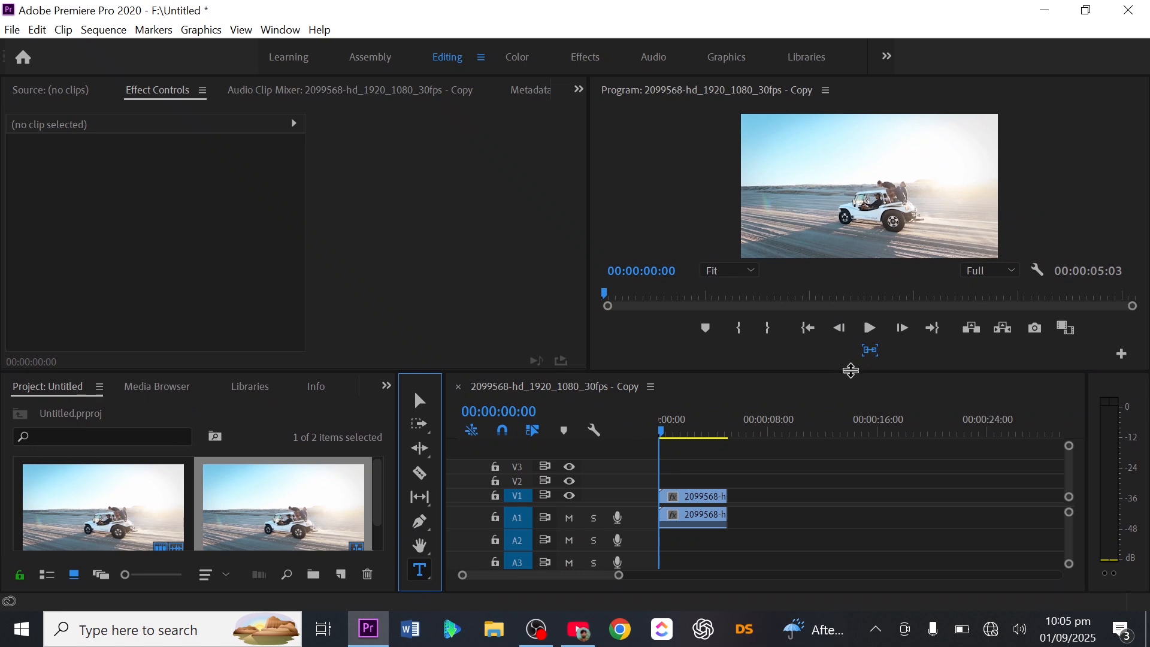
{"action": "left_click_drag", "start_coordinate": [850, 370], "coordinate": [858, 439]}
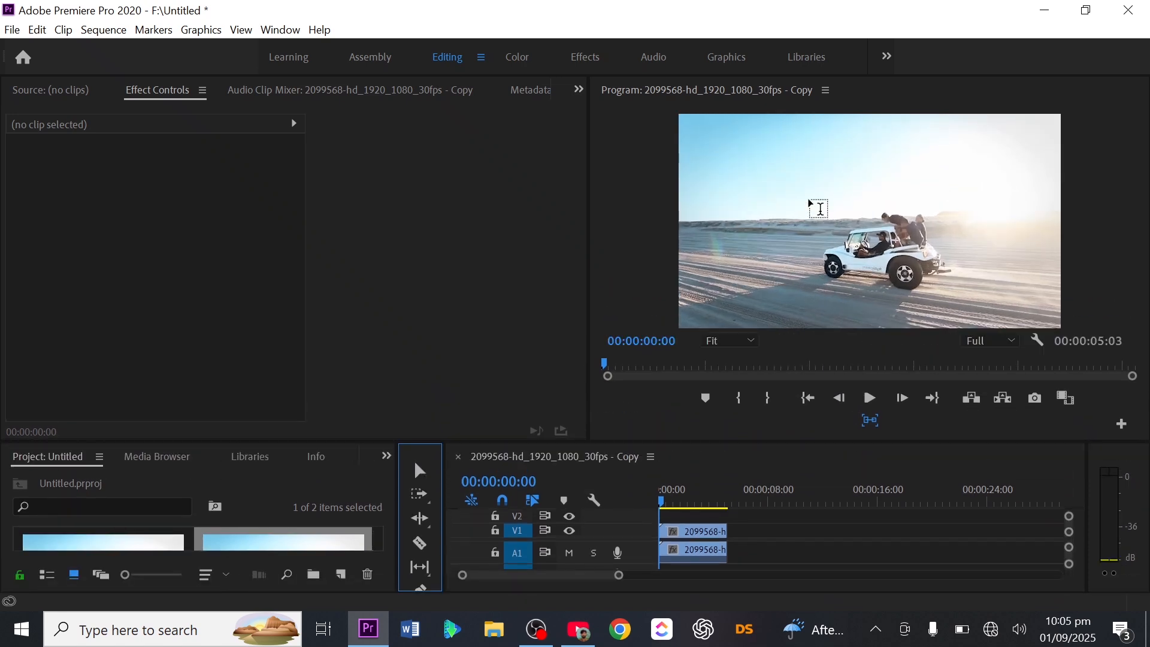
{"action": "left_click", "coordinate": [818, 208]}
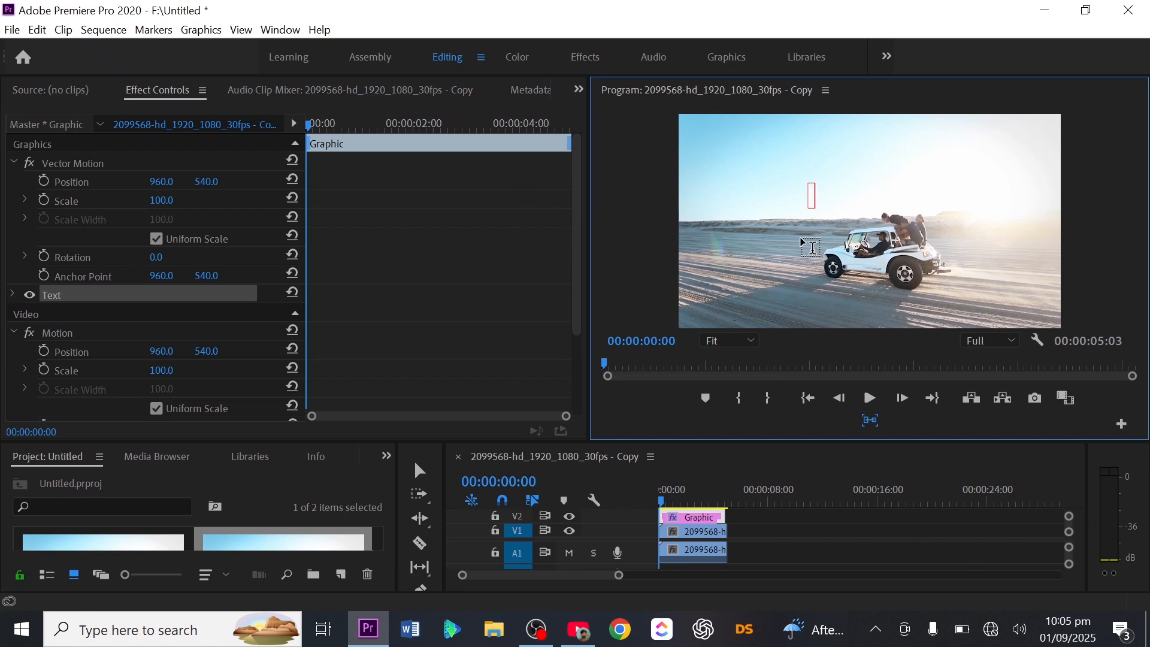
{"action": "type", "text": "TEX"}
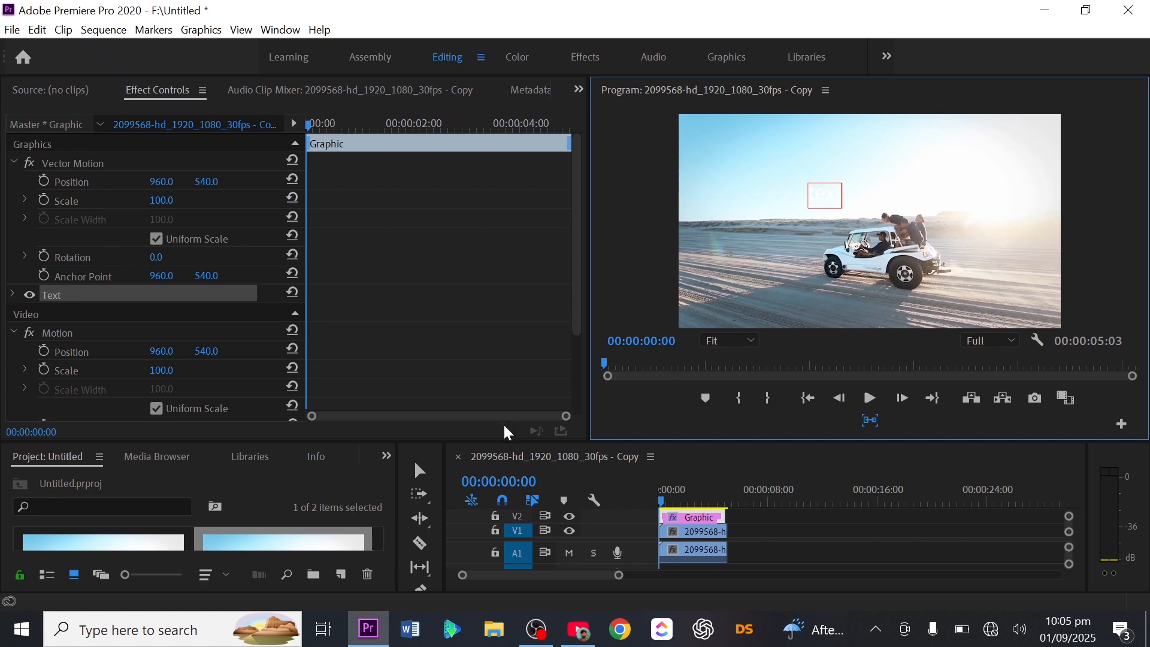
{"action": "left_click", "coordinate": [419, 471]}
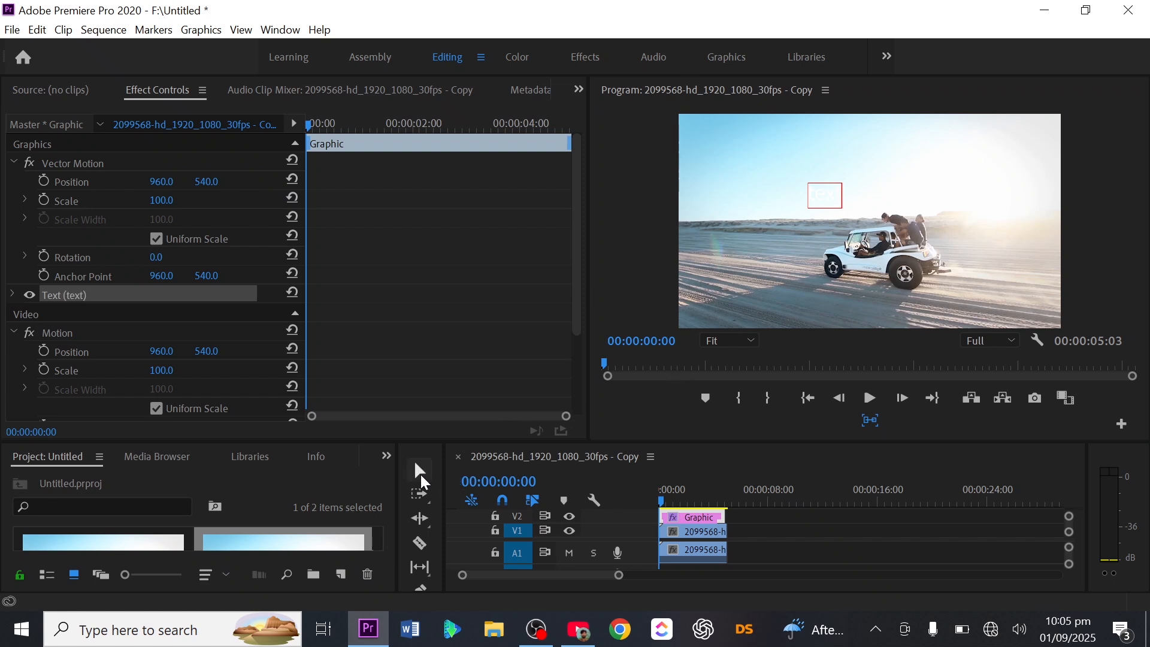
Step: Enlarge the text to about half the frame's width or more and place it over the jeep
{"action": "left_click", "coordinate": [830, 196]}
{"action": "left_click_drag", "start_coordinate": [830, 196], "coordinate": [1024, 250]}
{"action": "left_click_drag", "start_coordinate": [900, 267], "coordinate": [865, 258]}
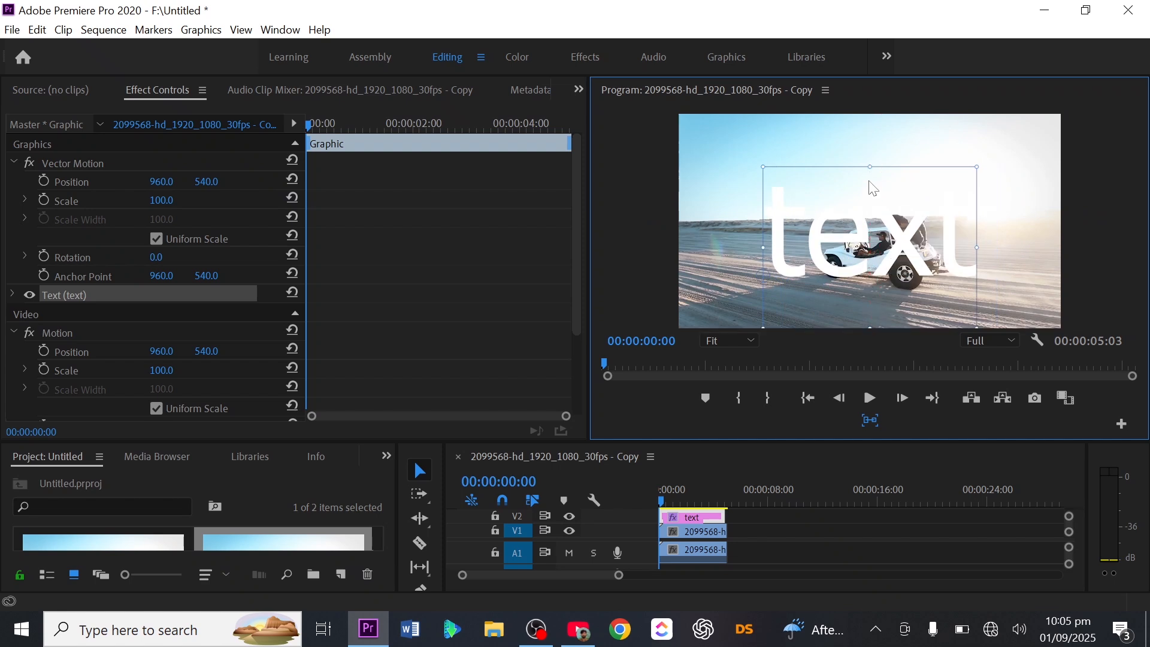
{"action": "left_click_drag", "start_coordinate": [869, 167], "coordinate": [869, 155]}
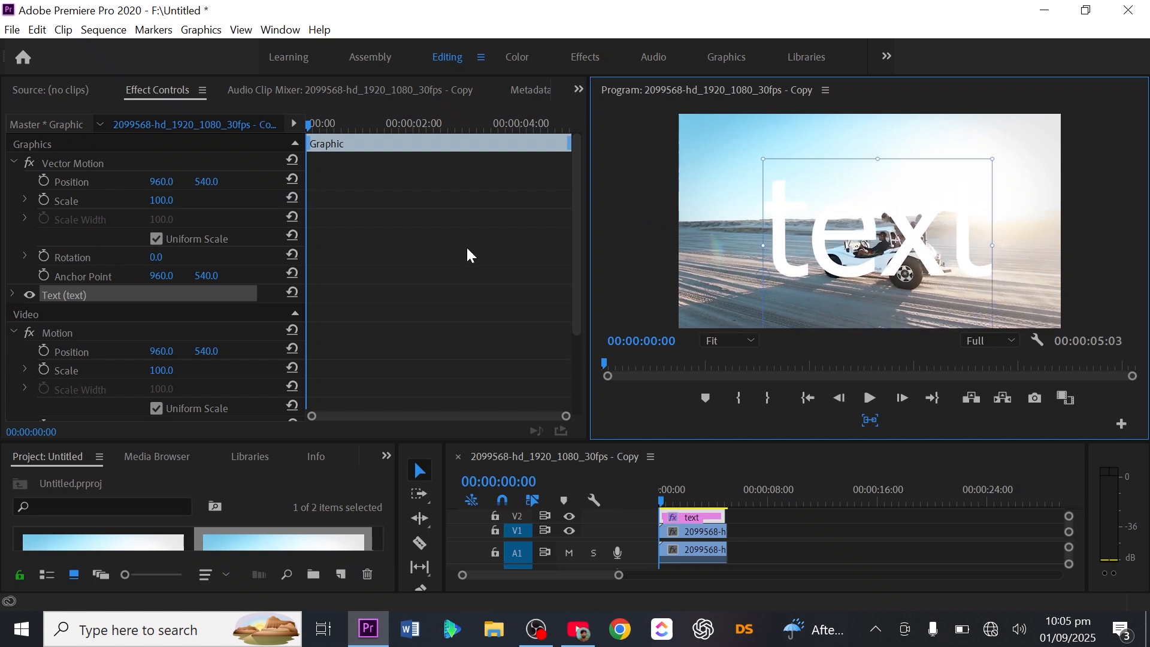
Step: Change the font of the text layer to Impact
{"action": "left_click", "coordinate": [12, 294]}
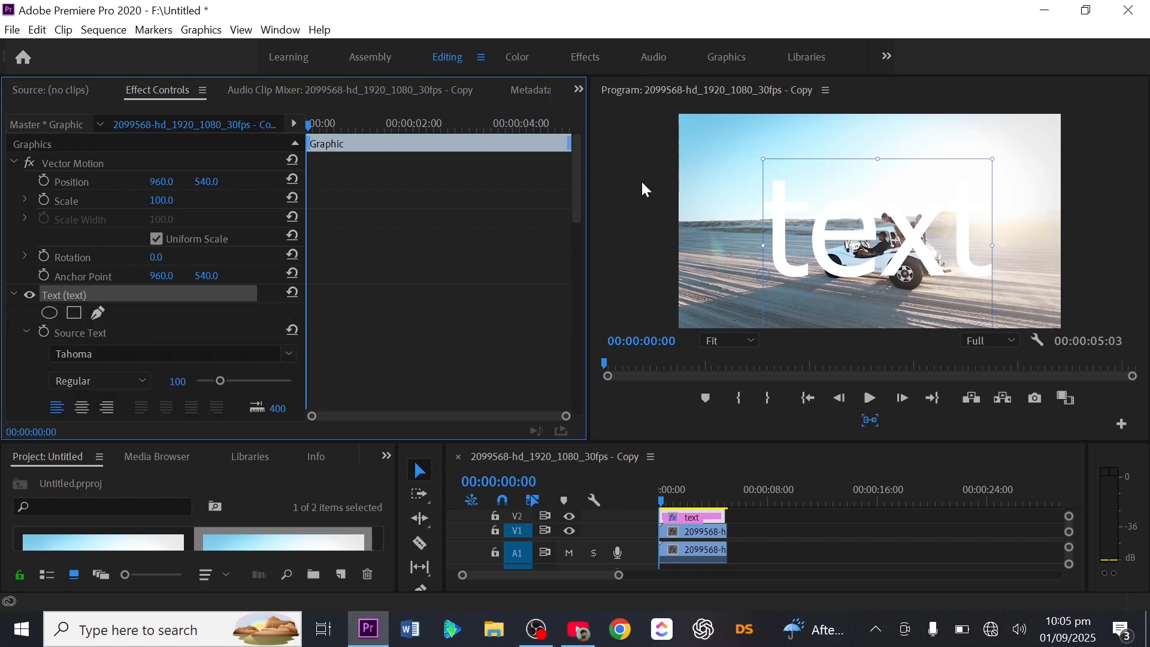
{"action": "mouse_move", "coordinate": [579, 195]}
{"action": "left_mouse_down"}
{"action": "mouse_move", "coordinate": [599, 379]}
{"action": "mouse_move", "coordinate": [626, 244]}
{"action": "left_mouse_up"}
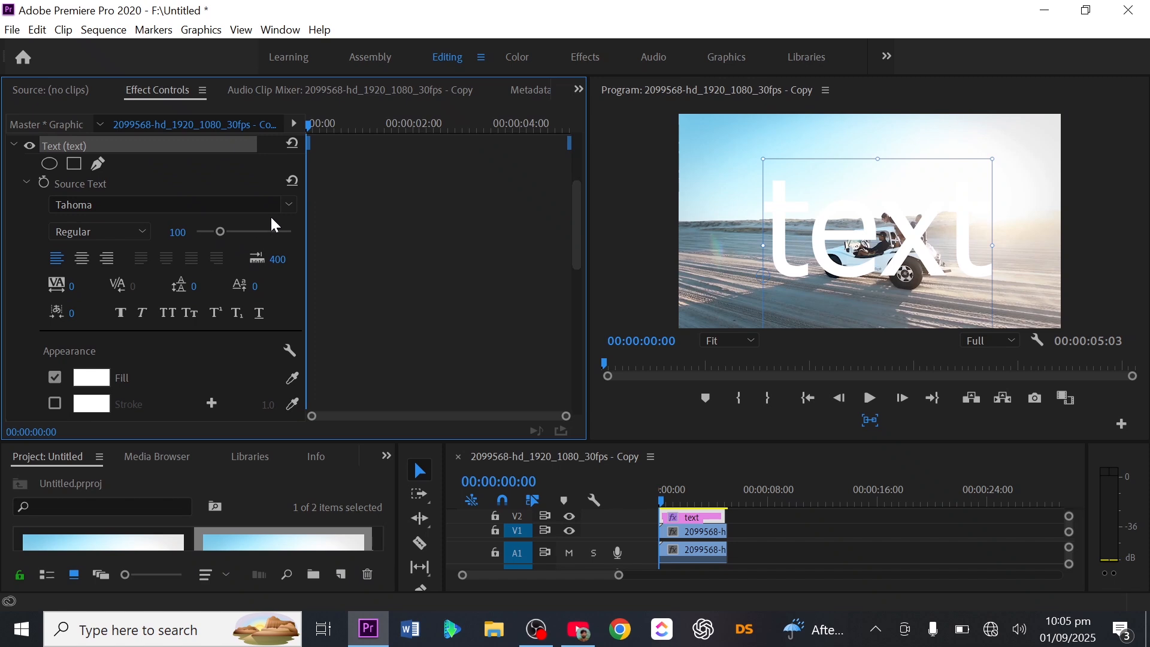
{"action": "left_click", "coordinate": [292, 205]}
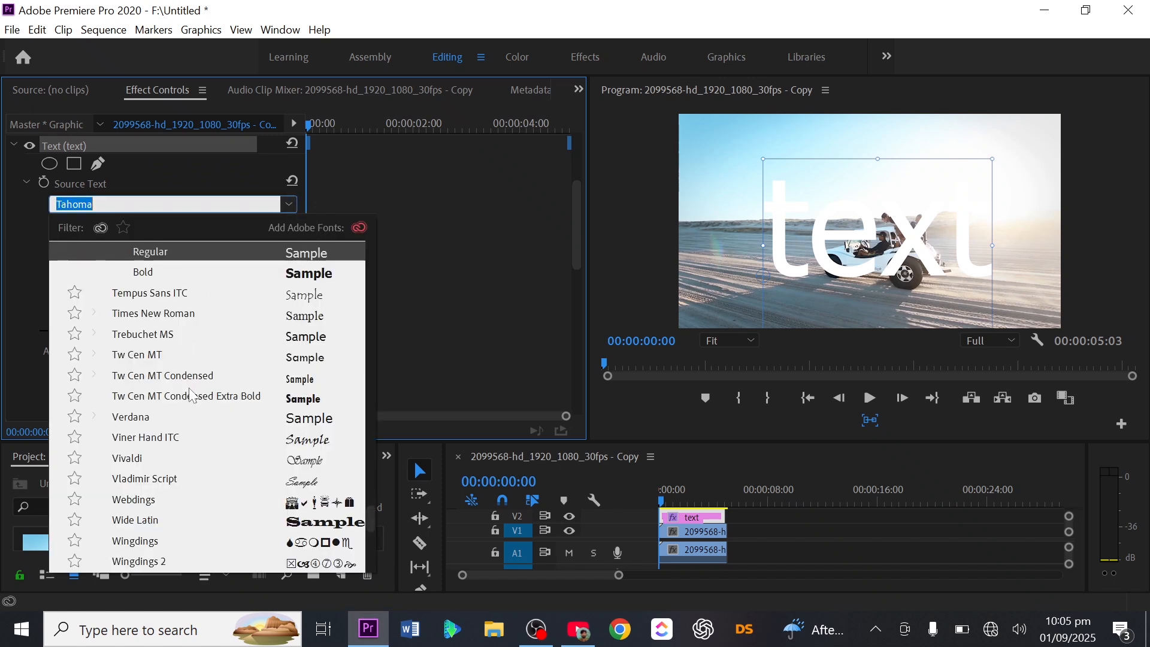
{"action": "scroll", "coordinate": [178, 418], "scroll_direction": "down", "scroll_amount": 2}
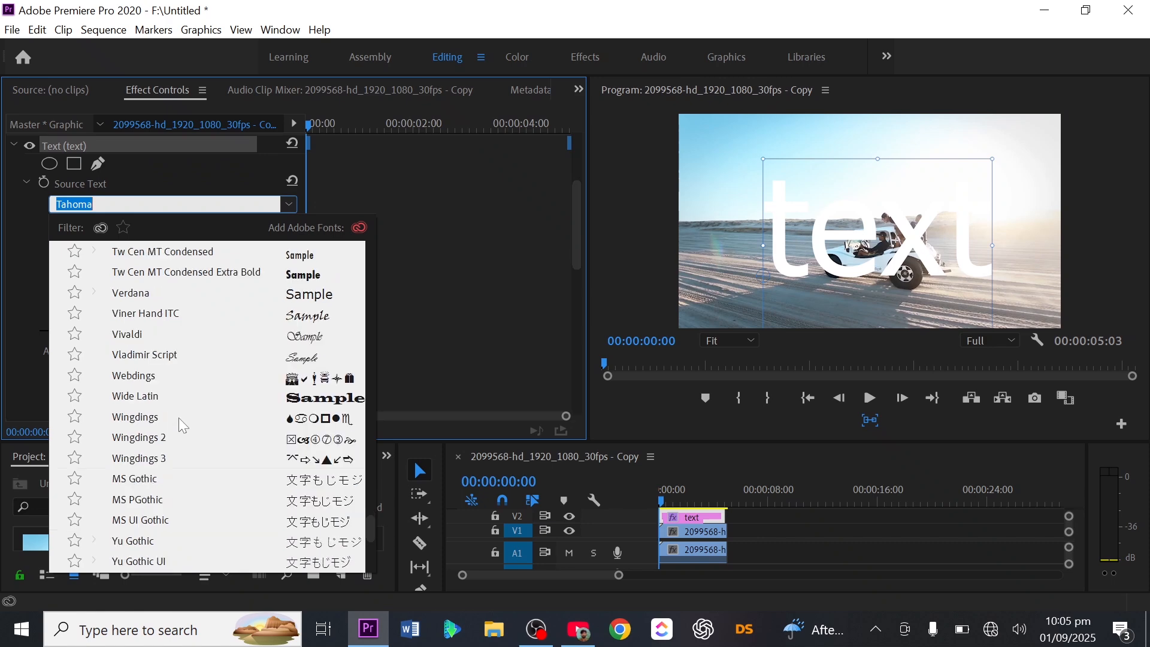
{"action": "scroll", "coordinate": [179, 418], "scroll_direction": "up", "scroll_amount": 2}
{"action": "scroll", "coordinate": [178, 418], "scroll_direction": "up", "scroll_amount": 4}
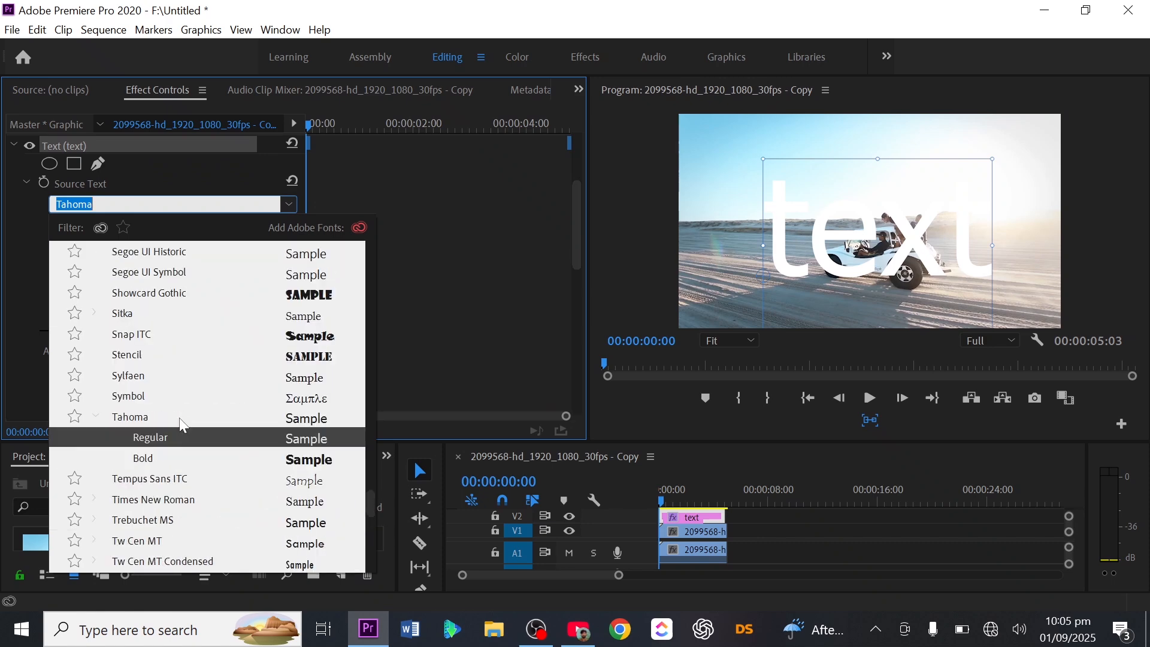
{"action": "scroll", "coordinate": [180, 418], "scroll_direction": "up", "scroll_amount": 5}
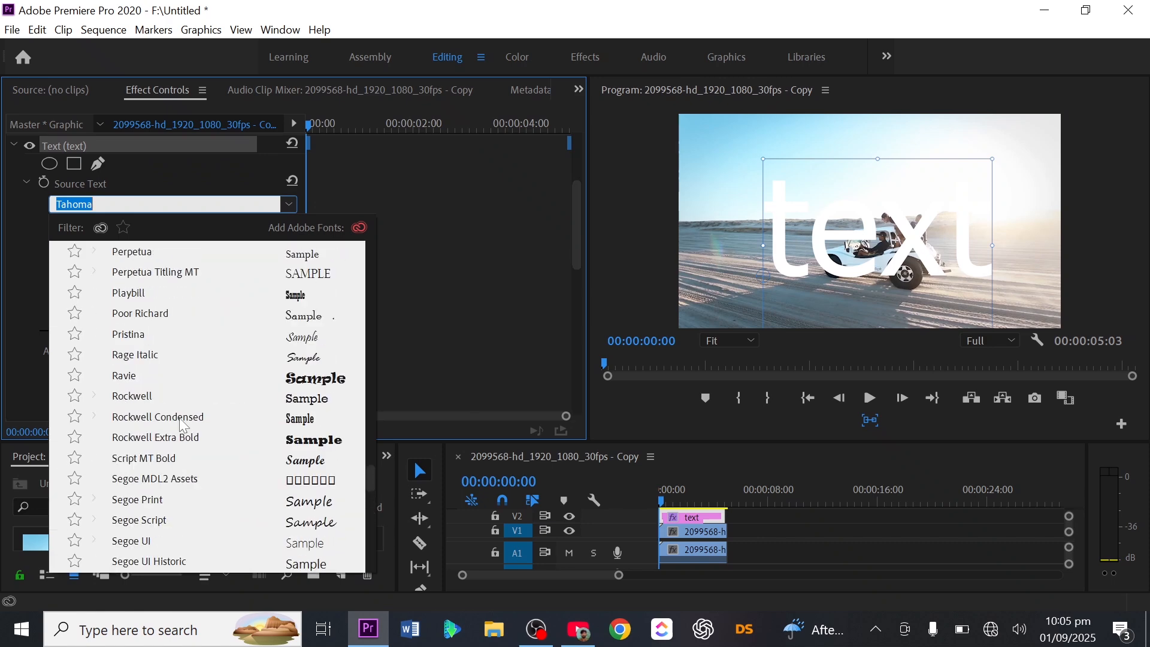
{"action": "scroll", "coordinate": [184, 425], "scroll_direction": "up", "scroll_amount": 6}
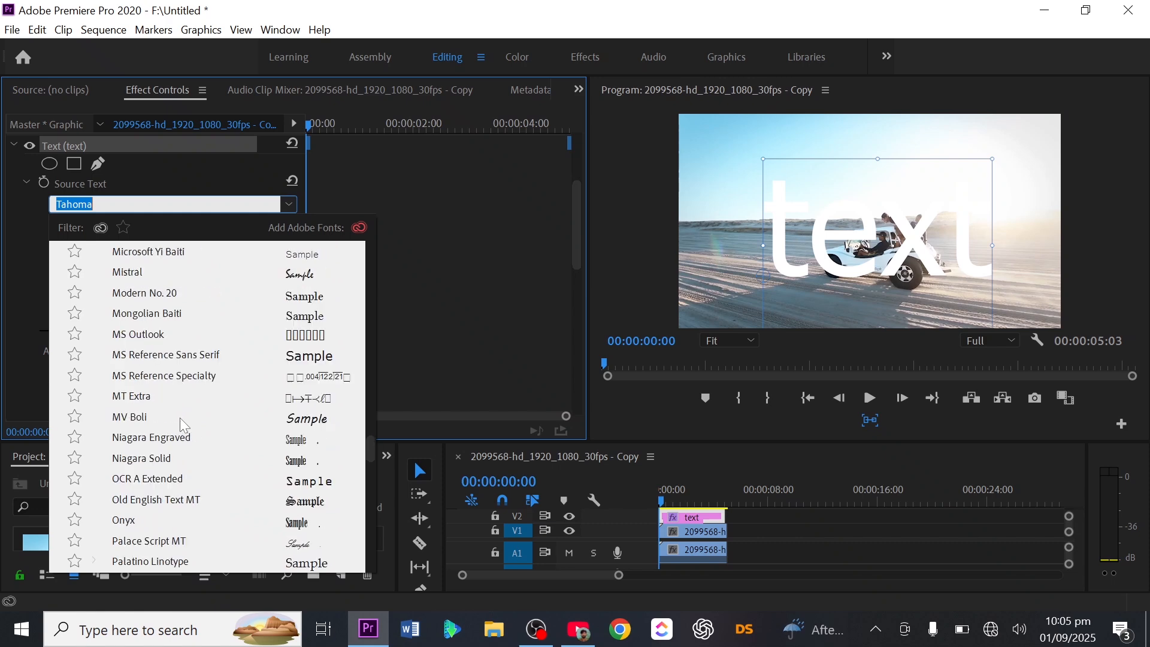
{"action": "scroll", "coordinate": [184, 425], "scroll_direction": "up", "scroll_amount": 1}
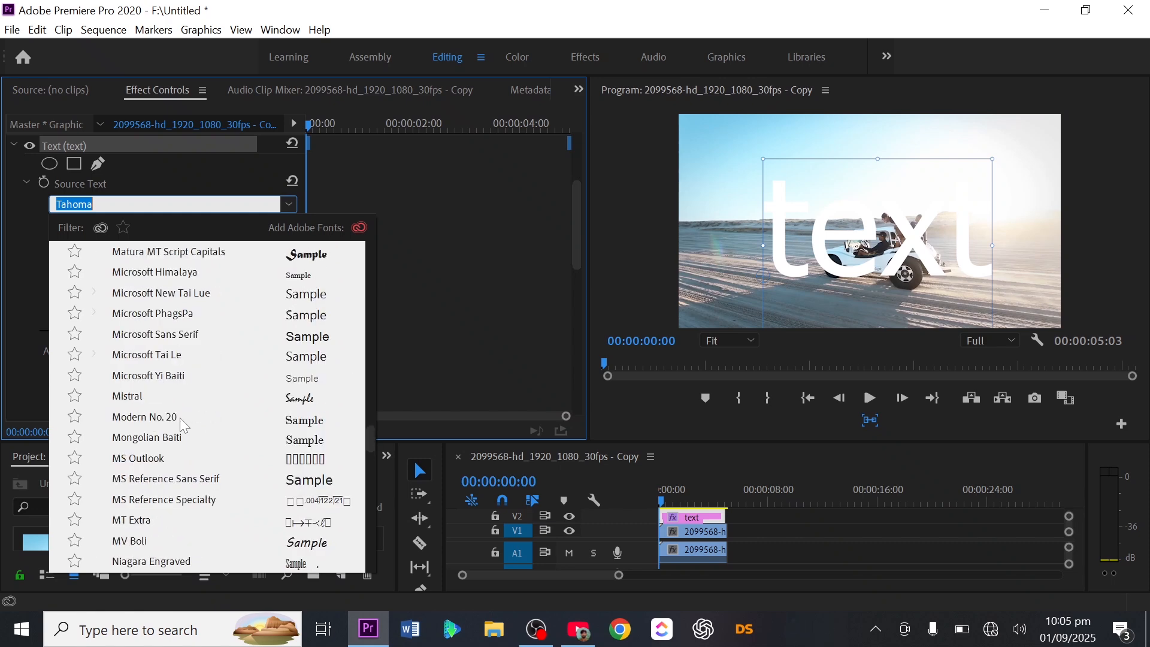
{"action": "scroll", "coordinate": [183, 425], "scroll_direction": "up", "scroll_amount": 8}
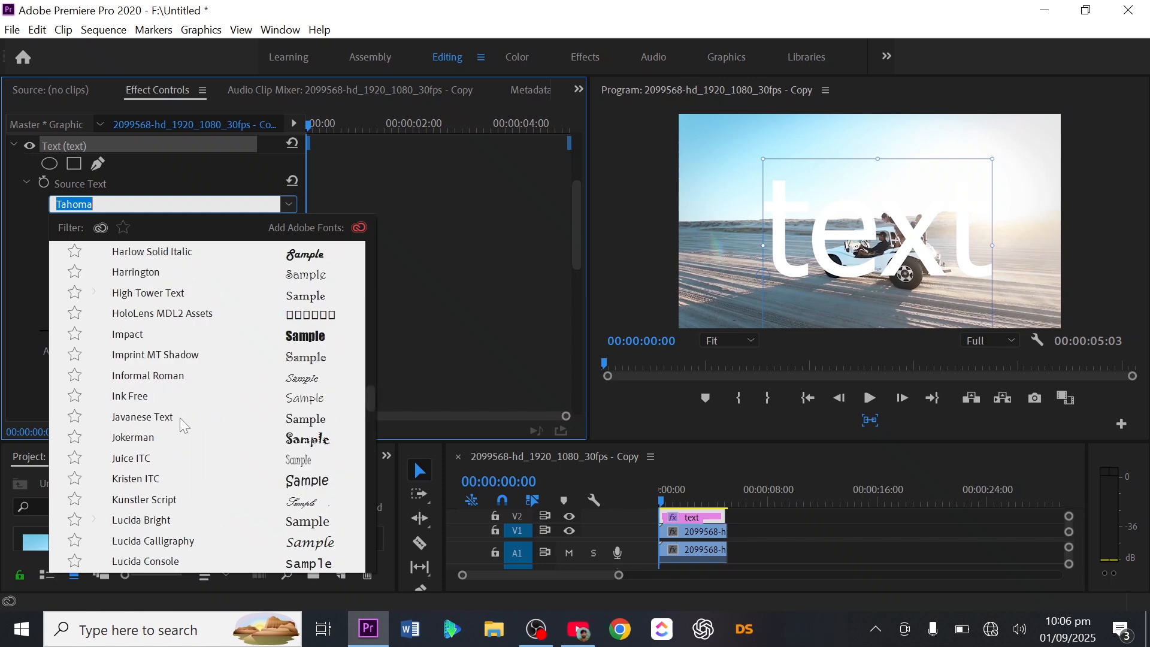
{"action": "left_click", "coordinate": [310, 342]}
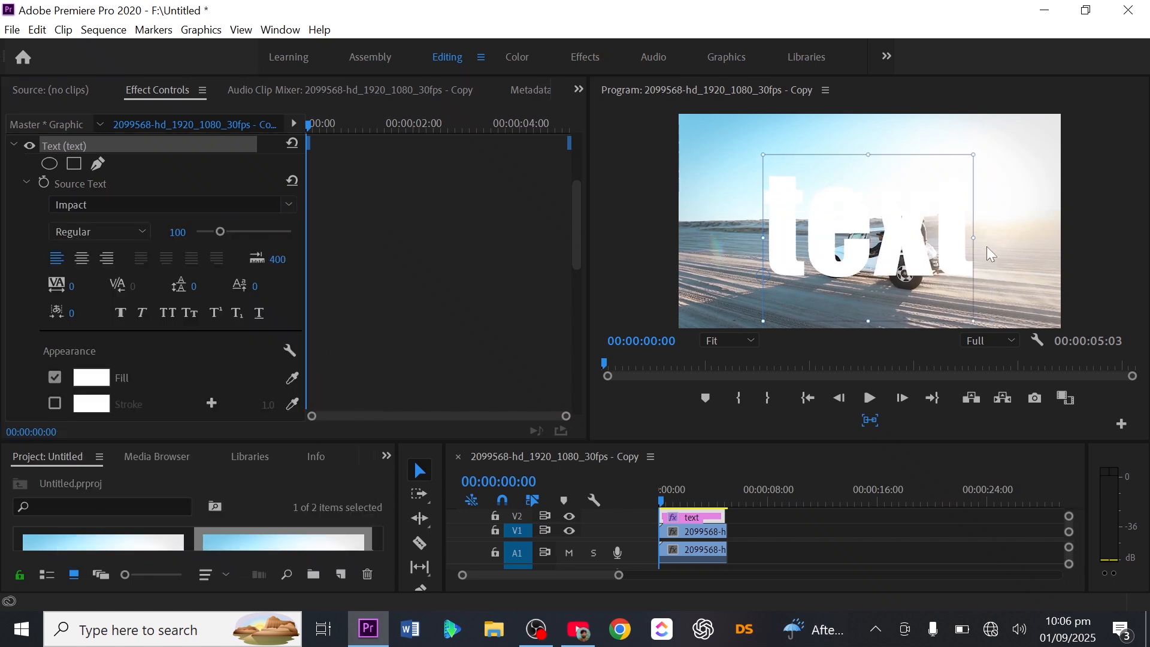
Step: Enlarge the Impact text to about 70 percent of the frame's width and centre it horizontally in the frame
{"action": "left_click_drag", "start_coordinate": [975, 235], "coordinate": [1033, 251]}
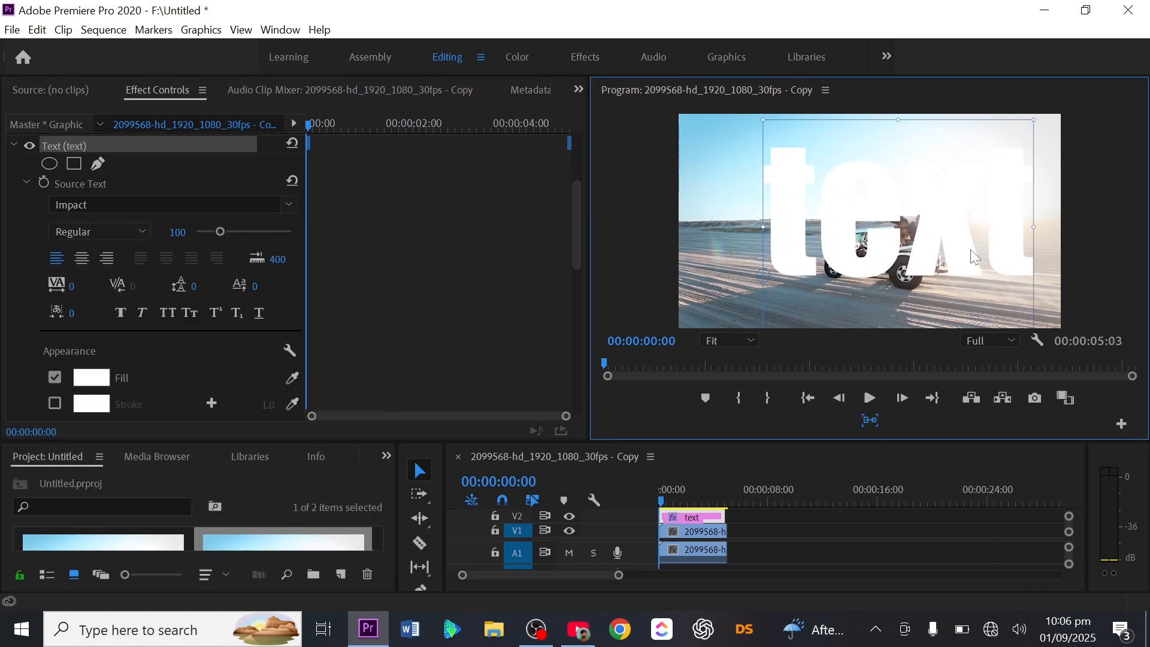
{"action": "left_click_drag", "start_coordinate": [936, 253], "coordinate": [908, 280]}
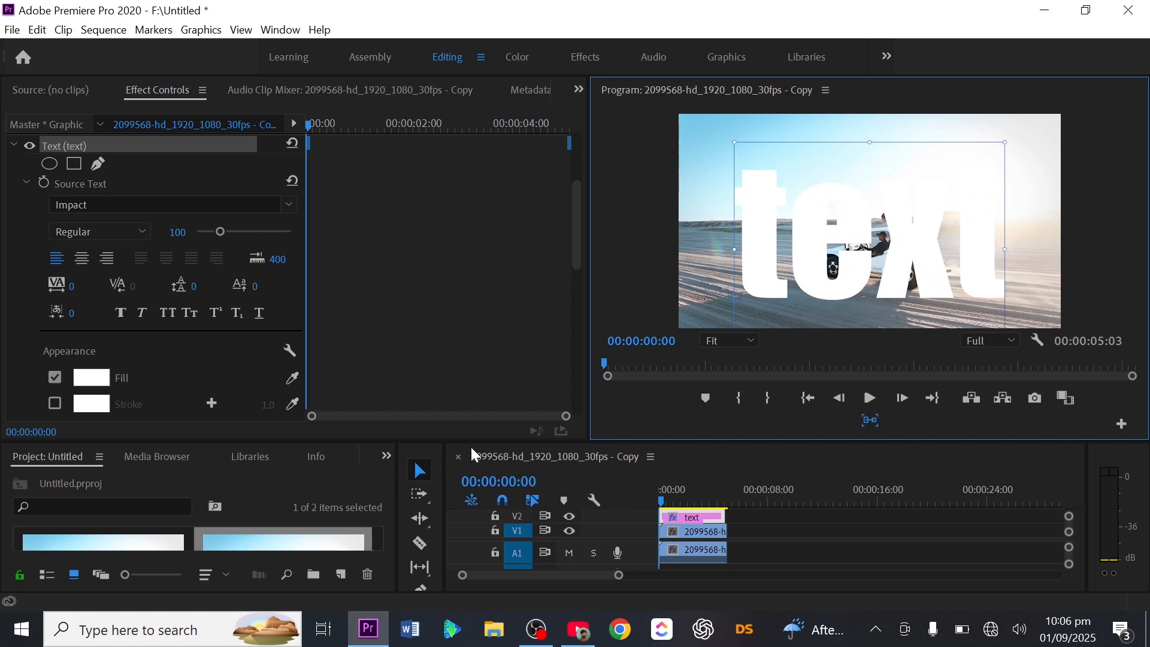
Step: Search the effects library for "key"
{"action": "left_click_drag", "start_coordinate": [476, 442], "coordinate": [461, 375]}
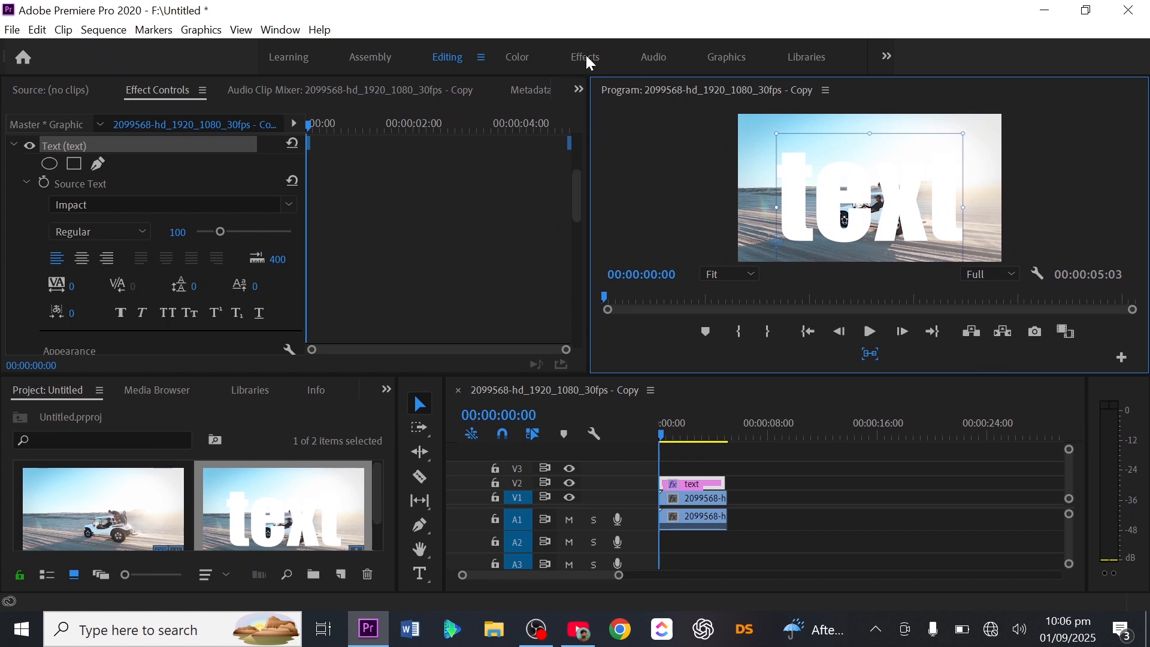
{"action": "left_click", "coordinate": [386, 389]}
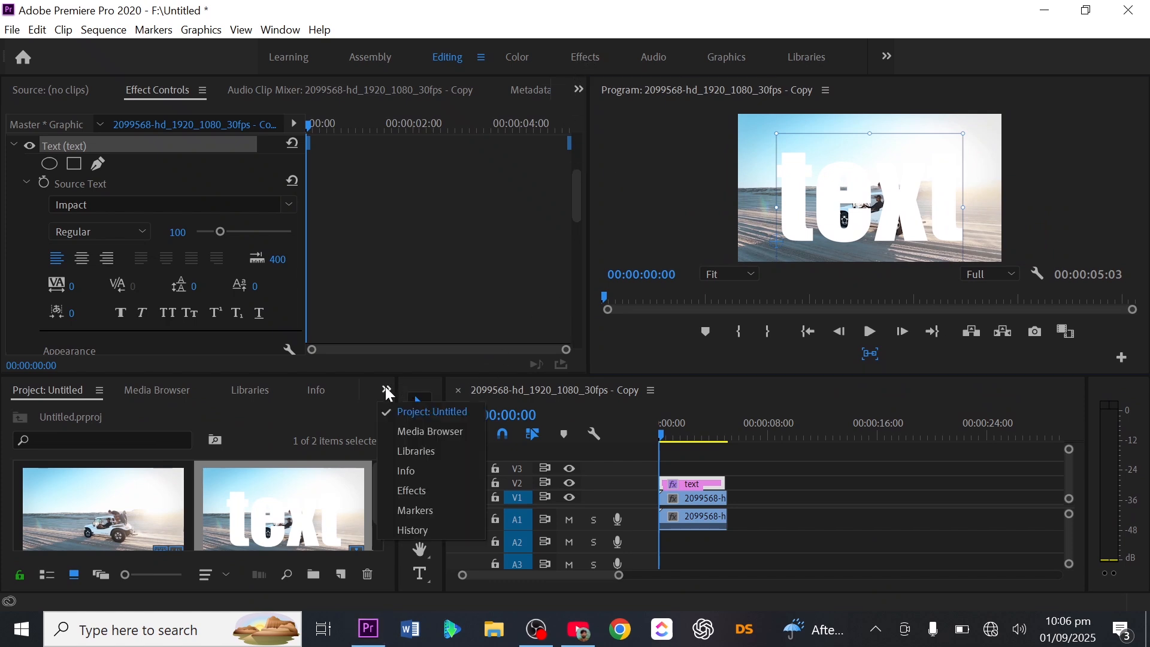
{"action": "left_click", "coordinate": [436, 506]}
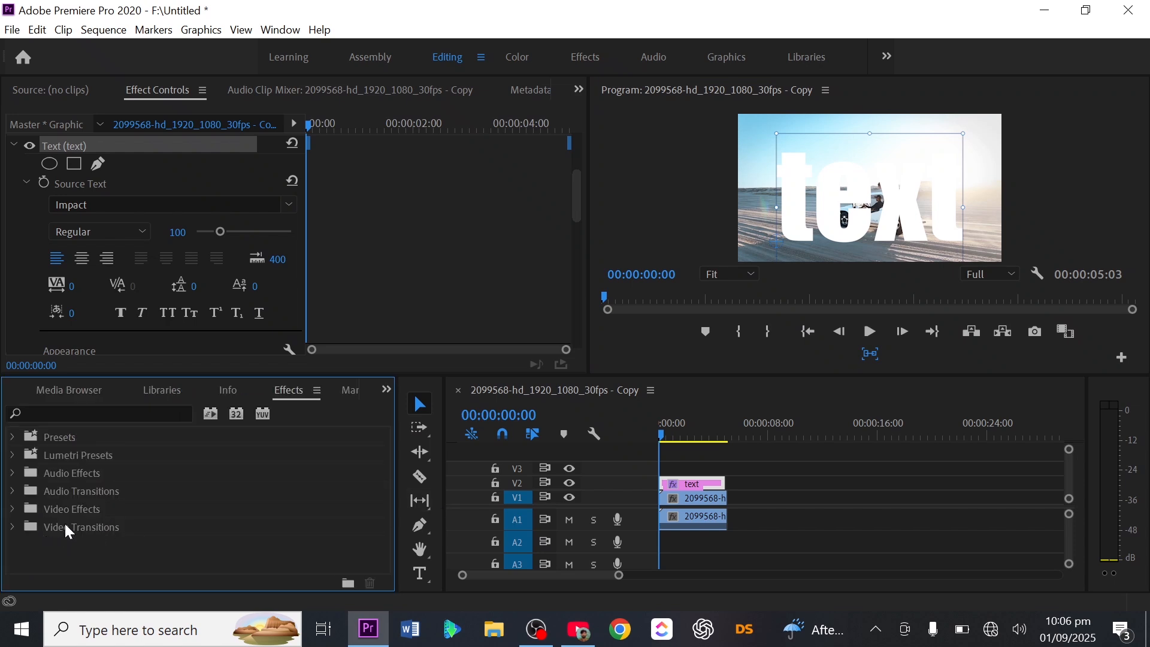
{"action": "left_click", "coordinate": [13, 509]}
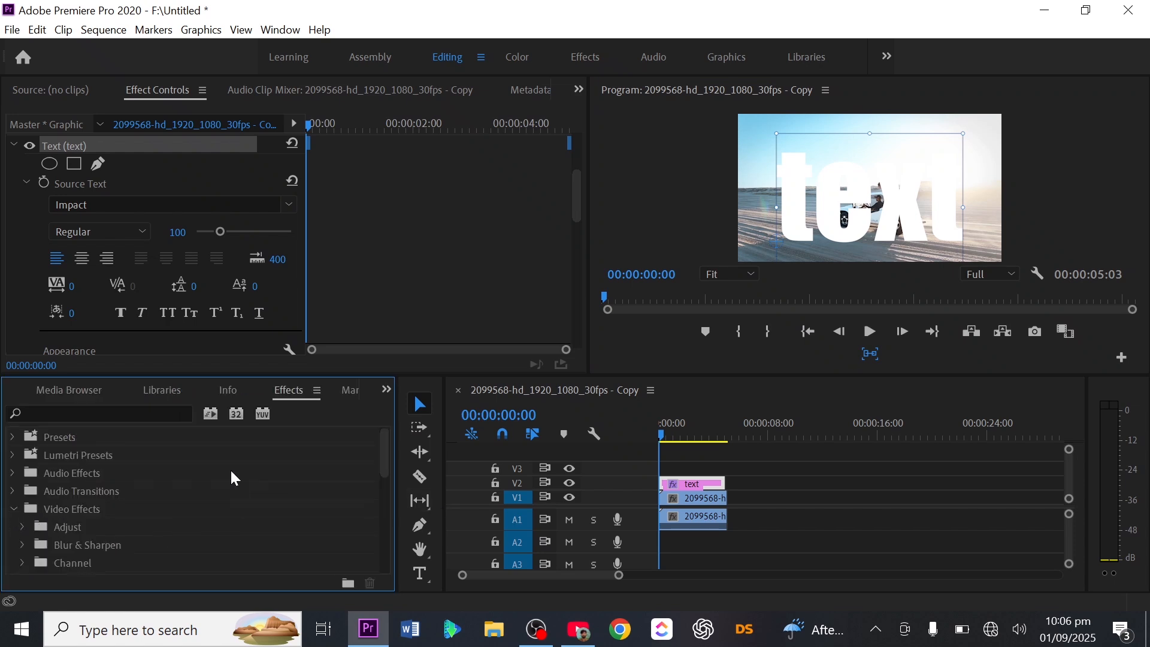
{"action": "left_click", "coordinate": [137, 414]}
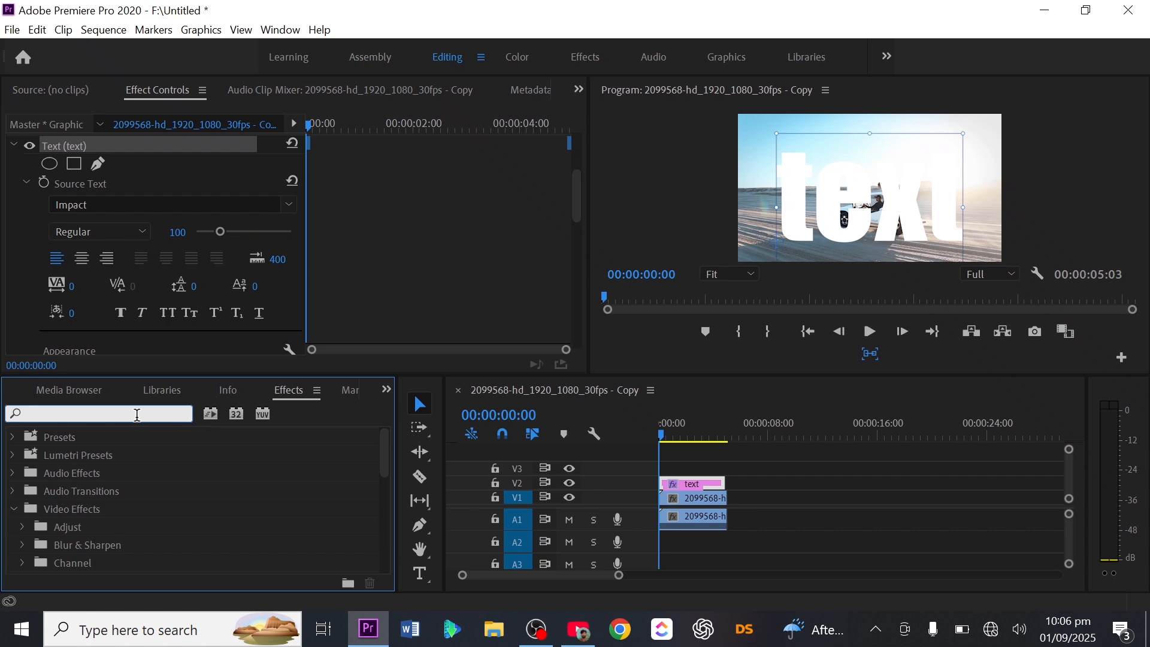
{"action": "type", "text": "kkk"}
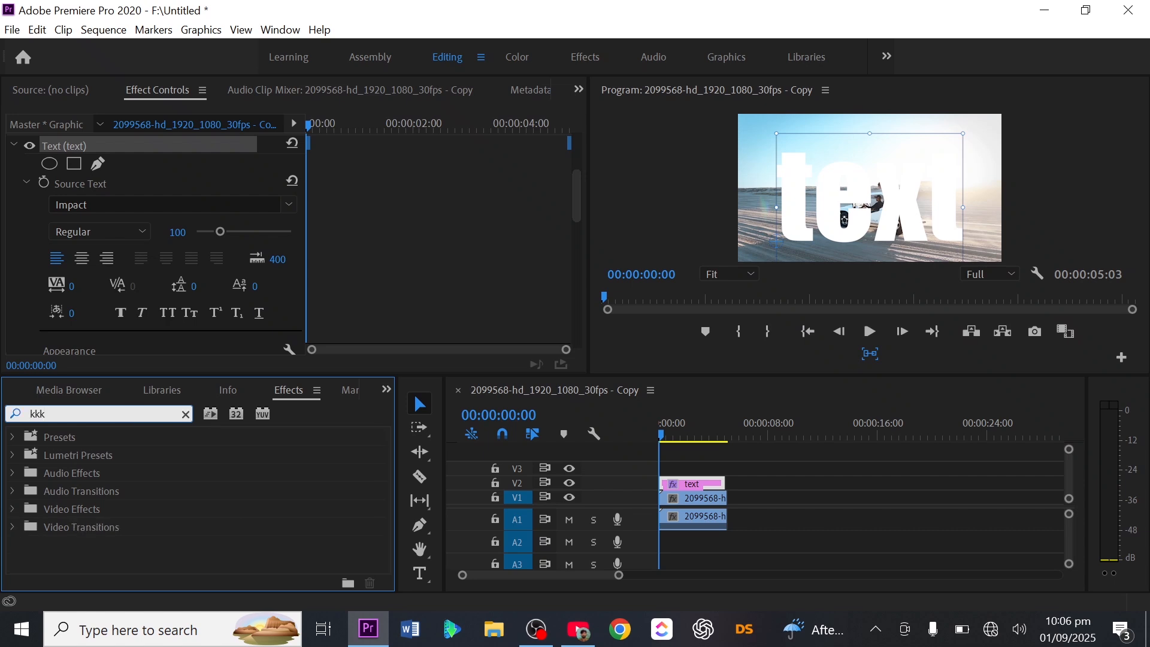
{"action": "key", "text": "BackSpace"}
{"action": "key", "text": "BackSpace"}
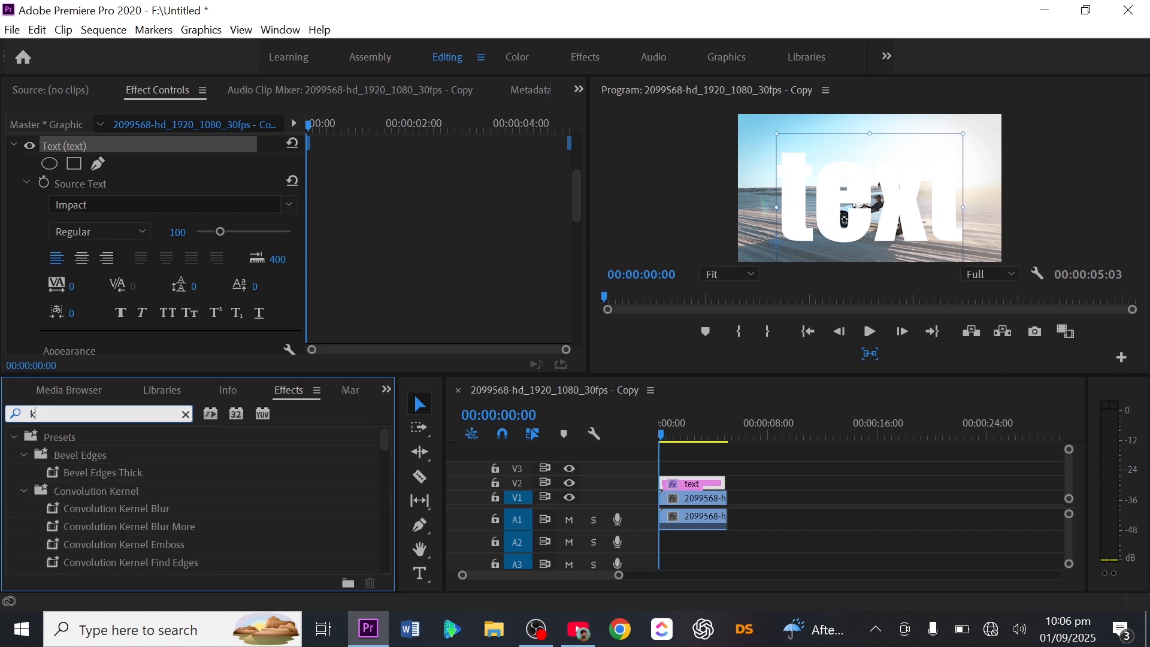
{"action": "type", "text": "ey"}
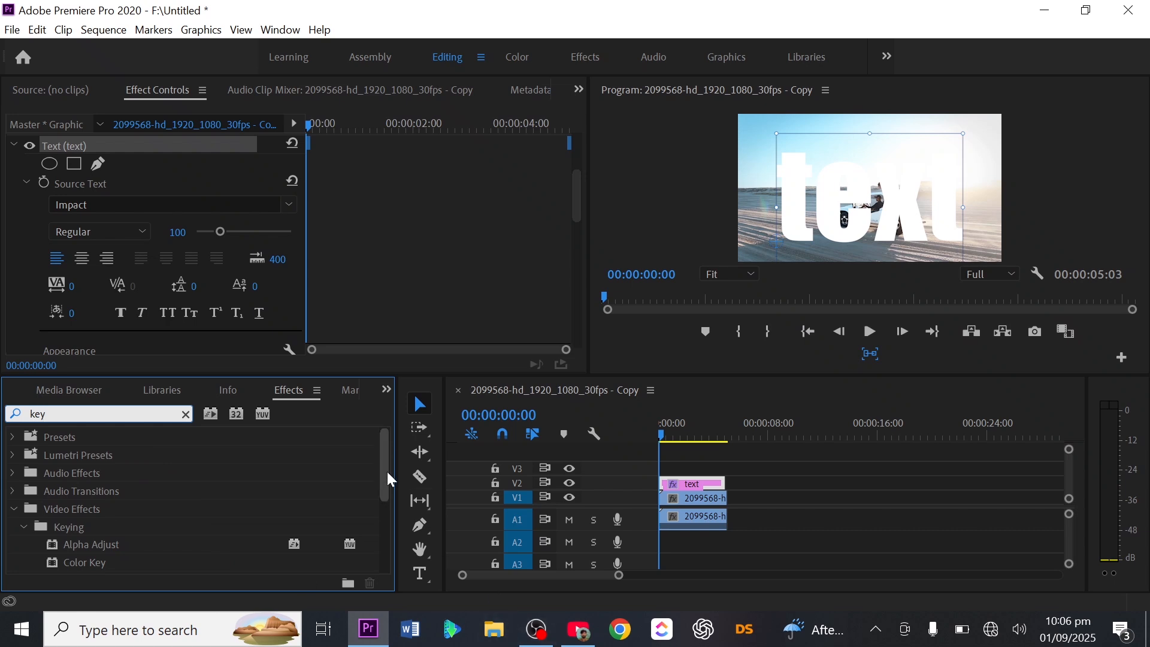
Step: Apply the Track Matte Key video effect to the jeep clip on track V1
{"action": "left_click_drag", "start_coordinate": [385, 472], "coordinate": [373, 546]}
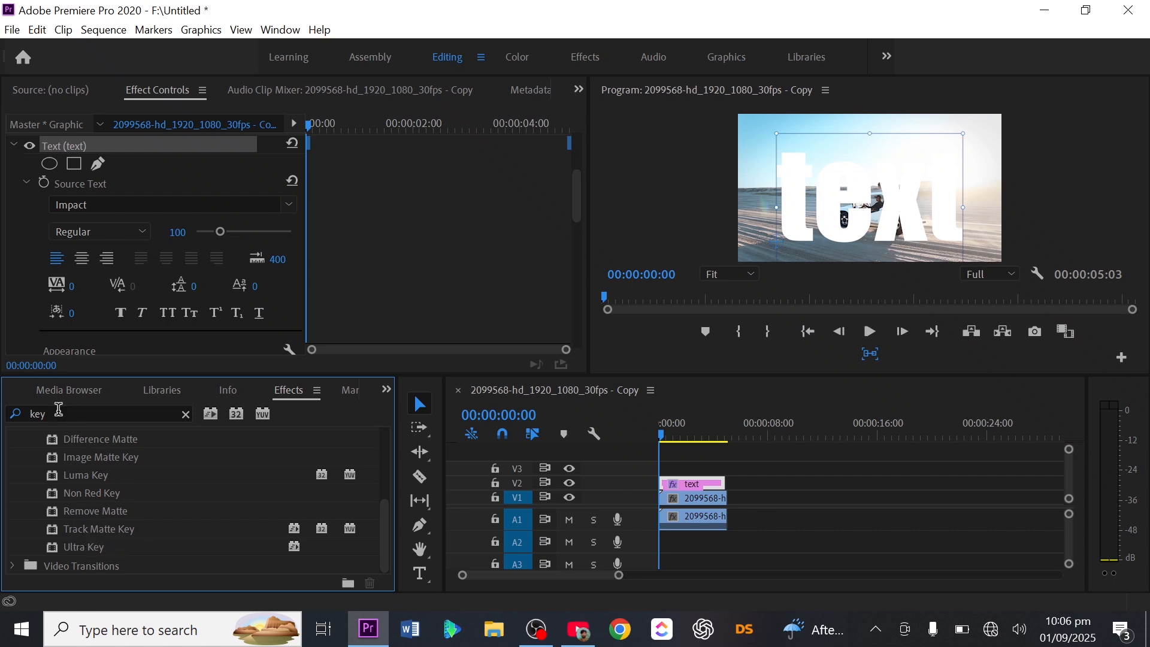
{"action": "left_click", "coordinate": [81, 529]}
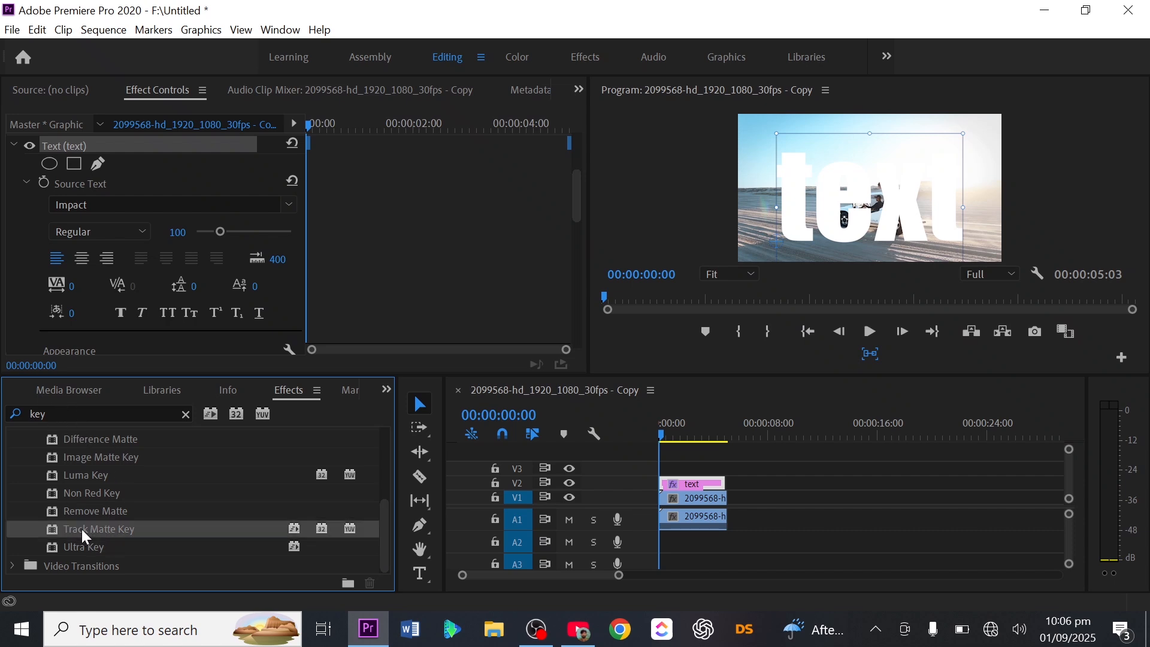
{"action": "left_click_drag", "start_coordinate": [82, 529], "coordinate": [700, 500]}
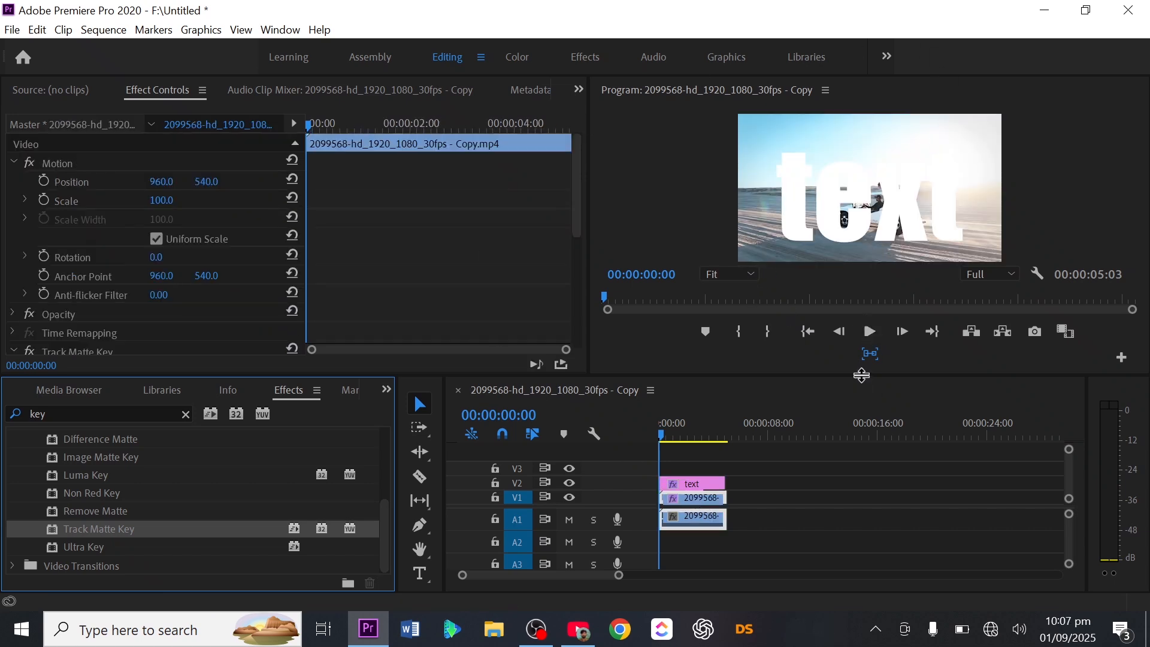
Step: Set the Track Matte Key's matte to Video 2 so the jeep footage fills the text
{"action": "left_click_drag", "start_coordinate": [861, 375], "coordinate": [862, 455]}
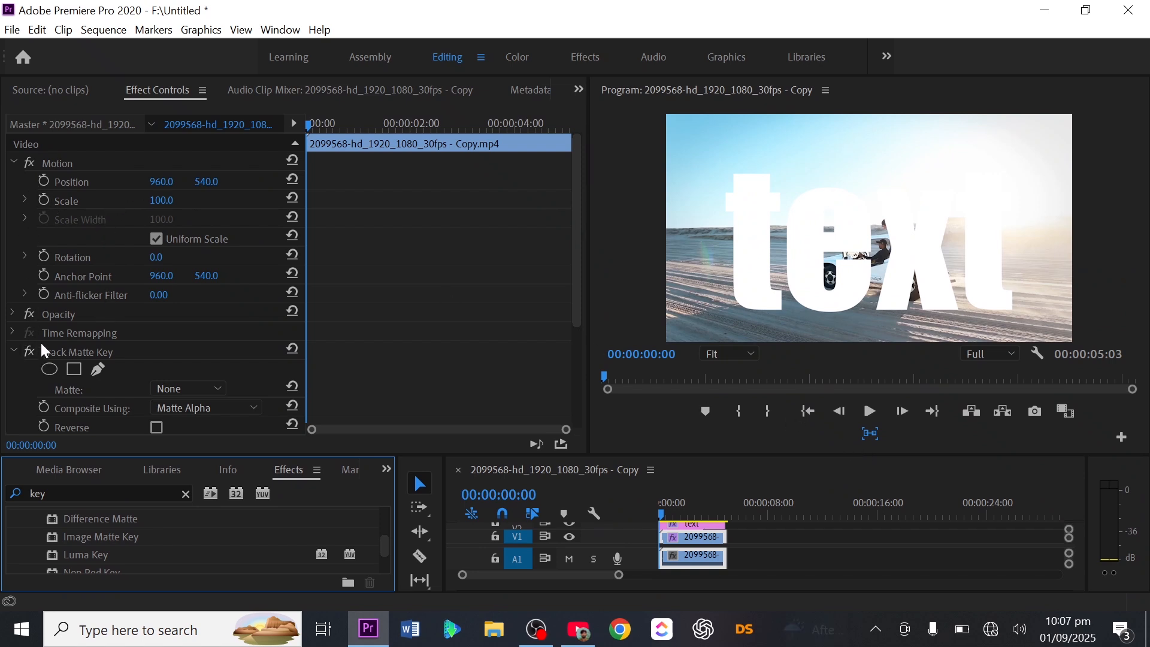
{"action": "left_click_drag", "start_coordinate": [577, 317], "coordinate": [584, 370]}
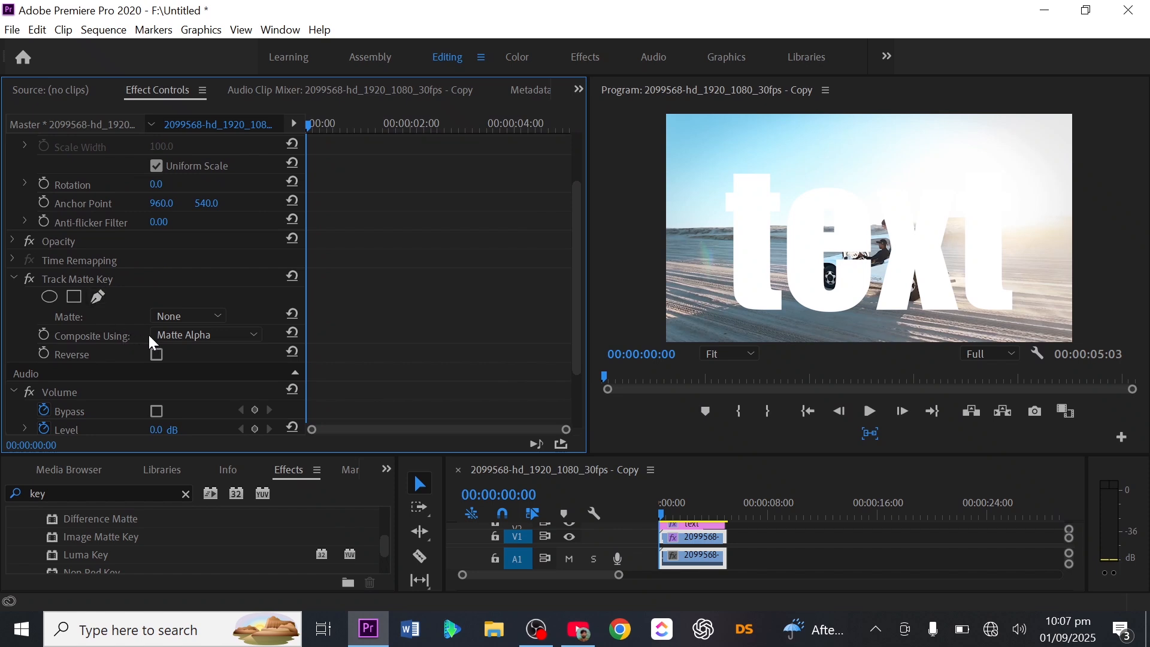
{"action": "left_click", "coordinate": [219, 318]}
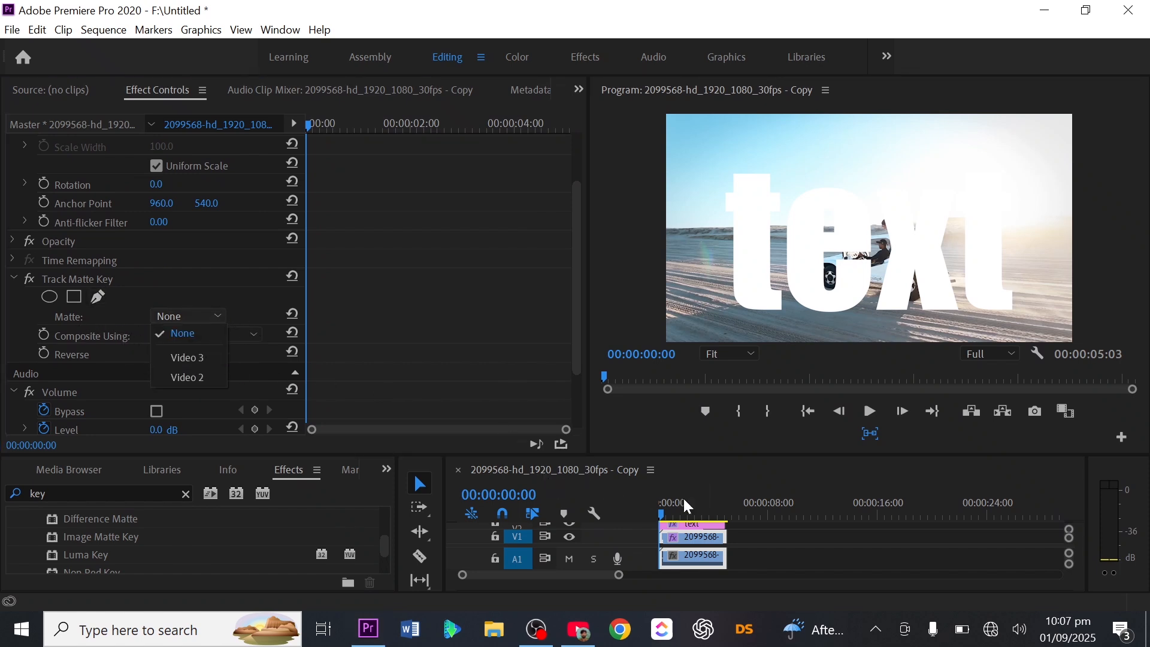
{"action": "left_click", "coordinate": [206, 382]}
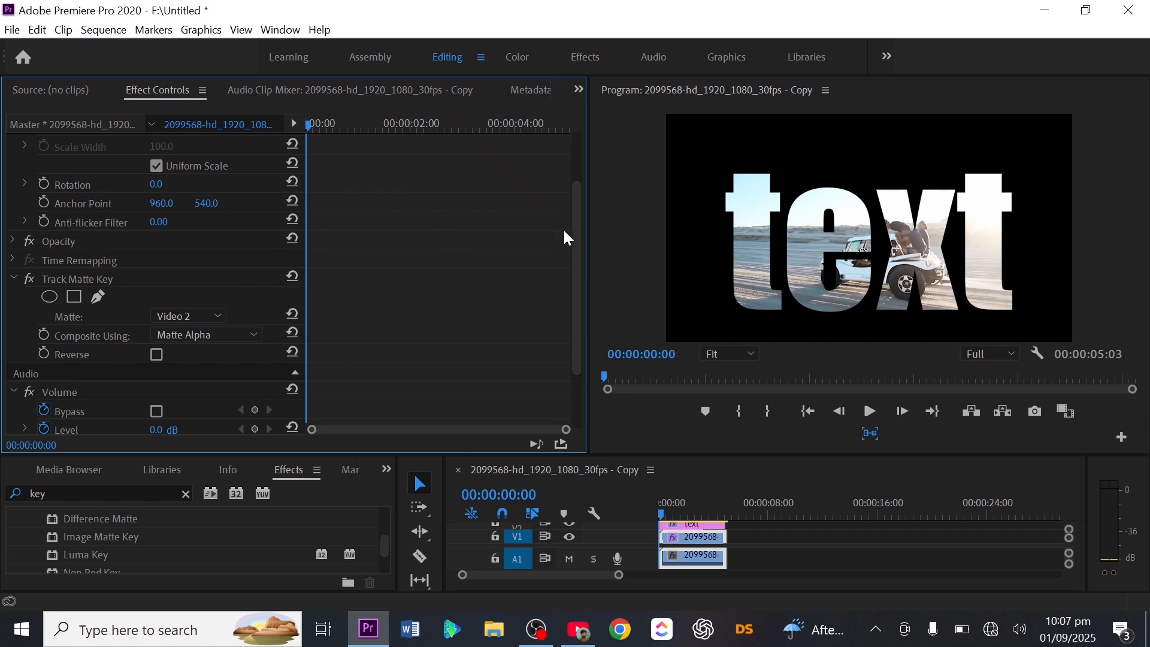
Step: Scale the jeep clip up to about 3910 and set its horizontal position to 1838 so the footage fills the frame
{"action": "left_click_drag", "start_coordinate": [578, 229], "coordinate": [576, 164]}
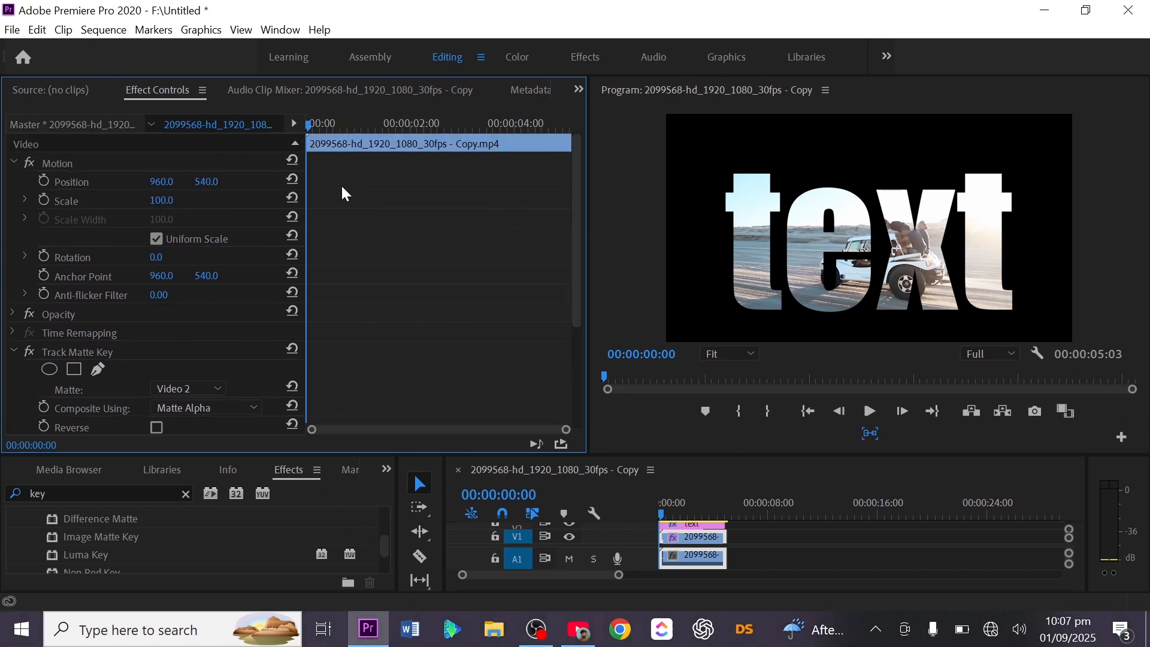
{"action": "left_click_drag", "start_coordinate": [157, 203], "coordinate": [298, 145]}
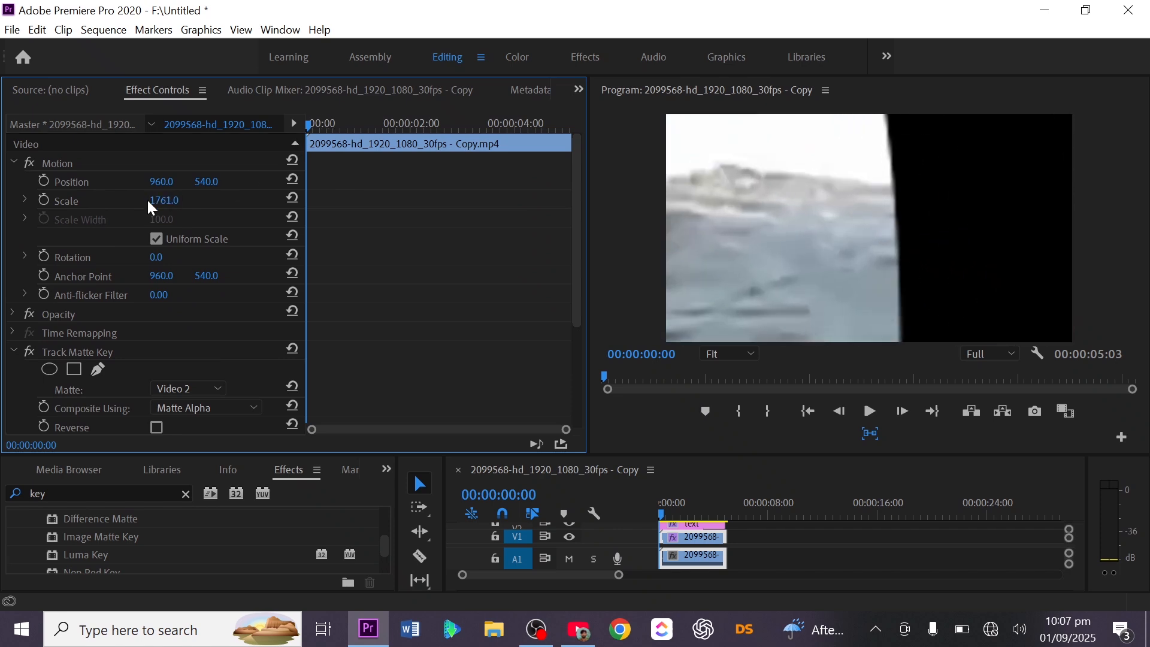
{"action": "left_click_drag", "start_coordinate": [164, 201], "coordinate": [3, 243]}
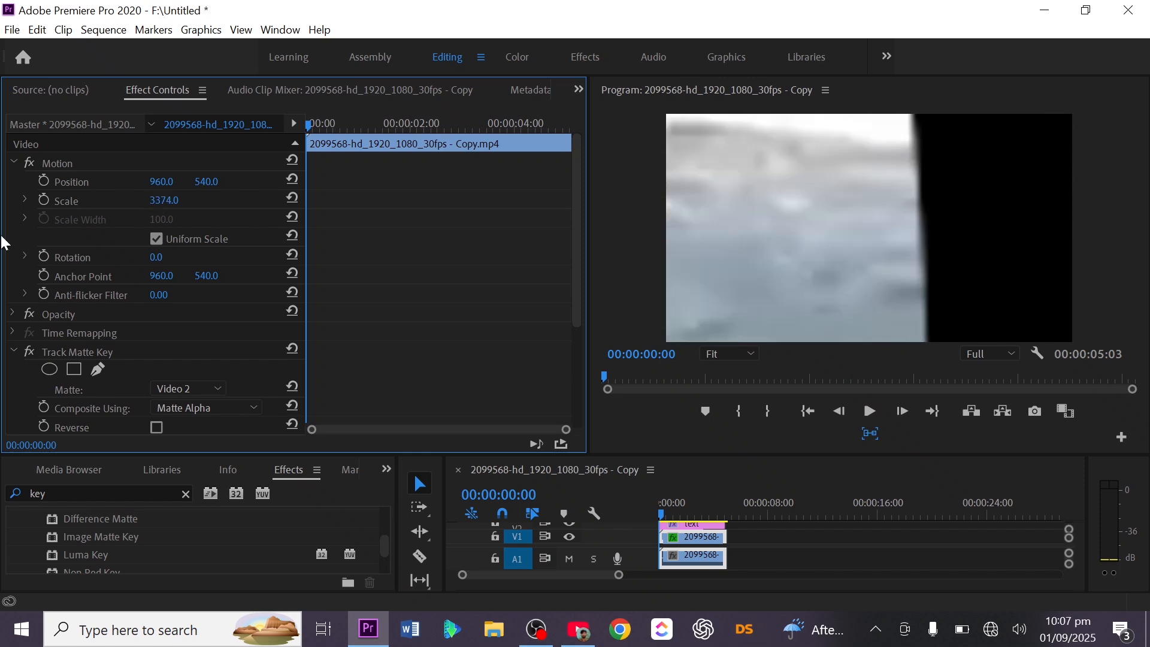
{"action": "left_click_drag", "start_coordinate": [154, 200], "coordinate": [84, 239]}
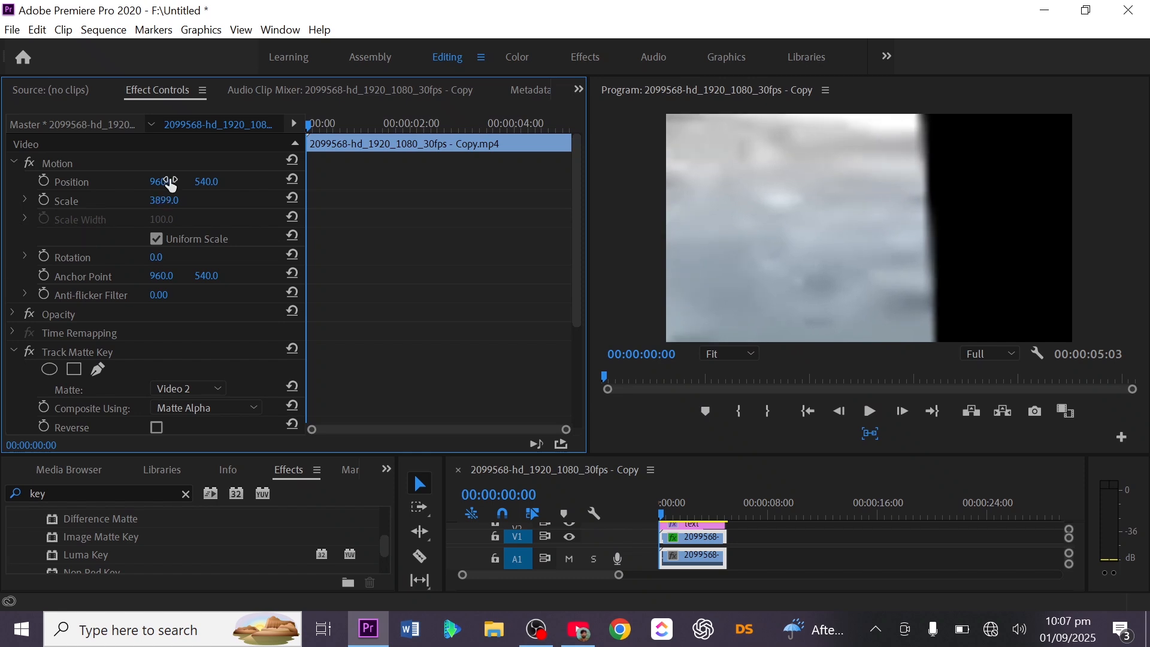
{"action": "left_click_drag", "start_coordinate": [171, 184], "coordinate": [231, 184]}
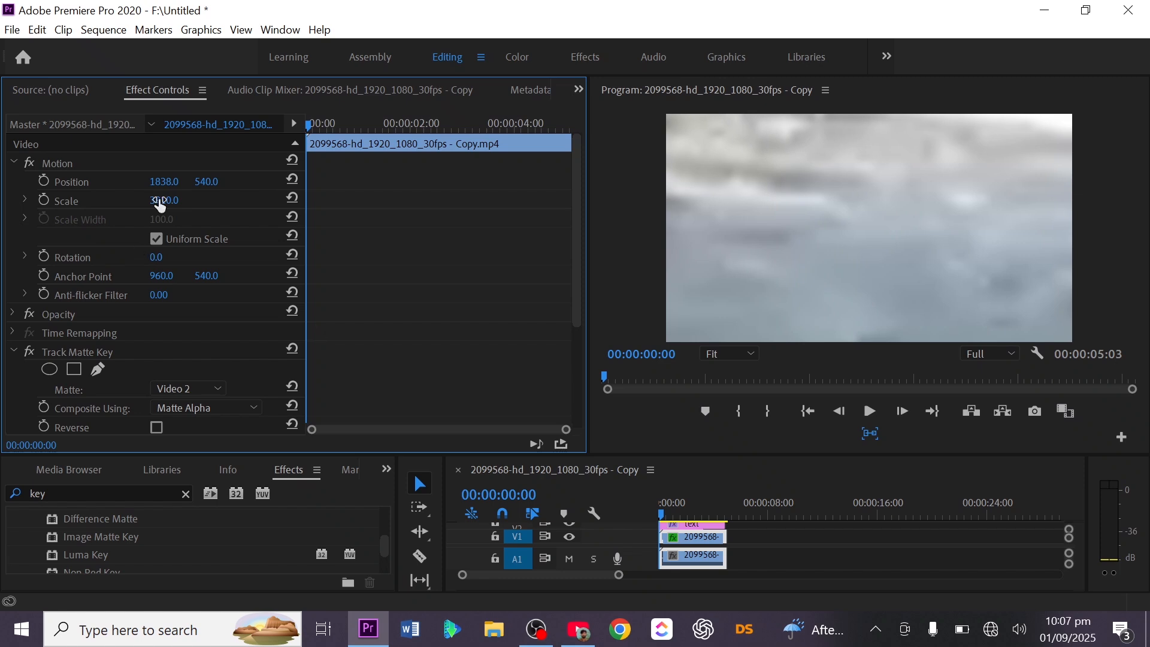
Step: Keyframe the jeep clip's scale at its start and reset the scale to 100 at 00:00:00:26
{"action": "left_click", "coordinate": [42, 201]}
{"action": "left_click_drag", "start_coordinate": [312, 125], "coordinate": [353, 131]}
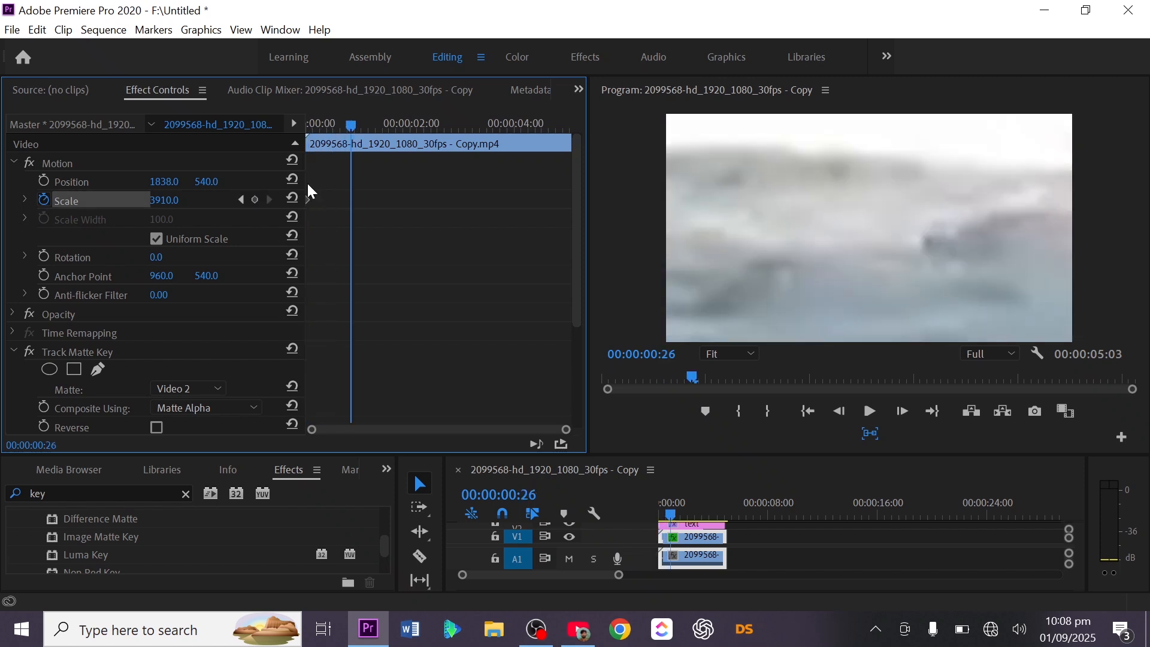
{"action": "left_click", "coordinate": [294, 201]}
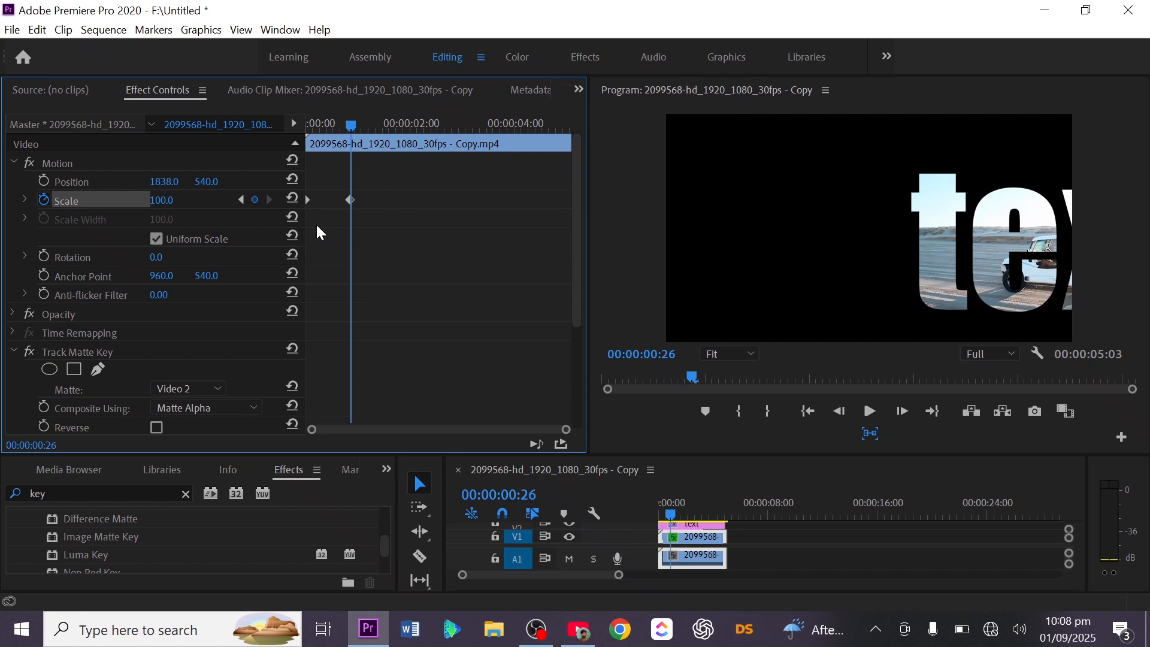
Step: Set the jeep clip's horizontal position to 1086 and play the zoom animation from the start
{"action": "left_click_drag", "start_coordinate": [167, 181], "coordinate": [752, 114]}
{"action": "left_click_drag", "start_coordinate": [354, 122], "coordinate": [230, 121]}
{"action": "key", "text": "space"}
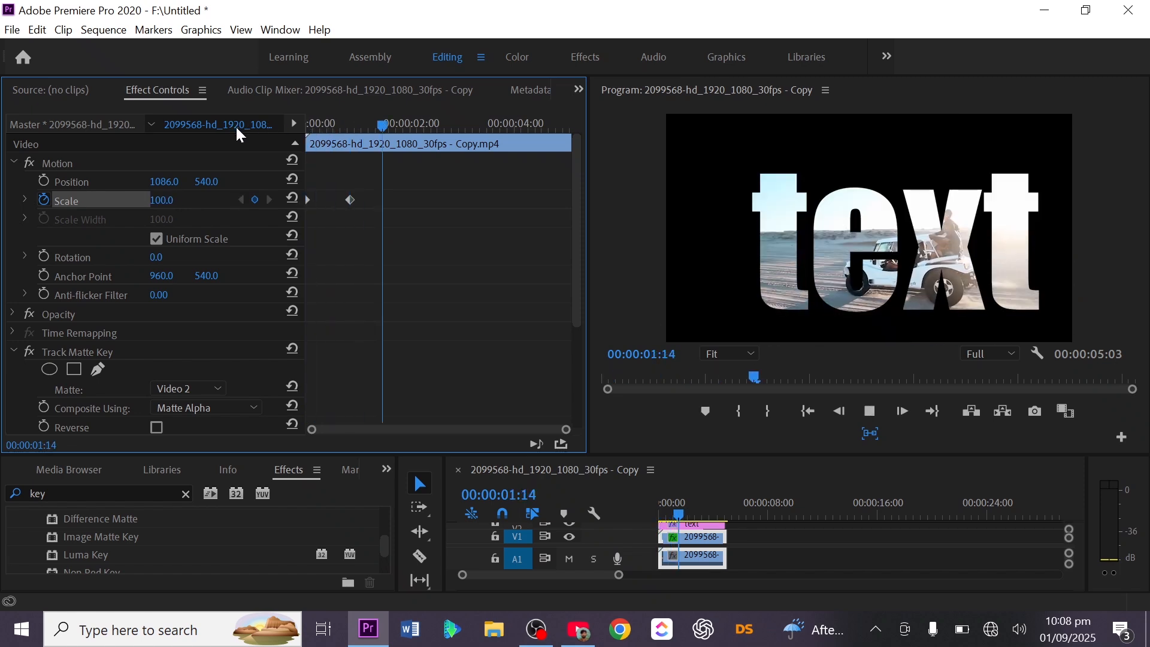
{"action": "key", "text": "space"}
Step: Move the second scale keyframe to about half its distance from the clip's start and play the faster zoom
{"action": "left_click_drag", "start_coordinate": [350, 200], "coordinate": [328, 200]}
{"action": "left_click_drag", "start_coordinate": [395, 132], "coordinate": [299, 131]}
{"action": "key", "text": "space"}
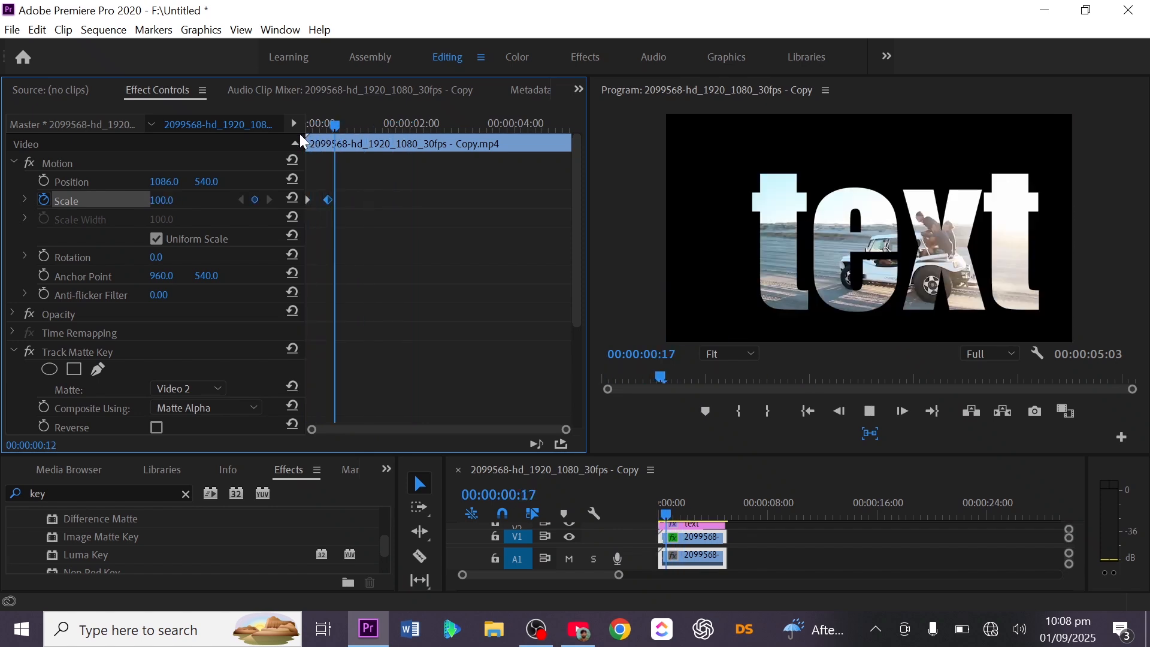
{"action": "key", "text": "space"}
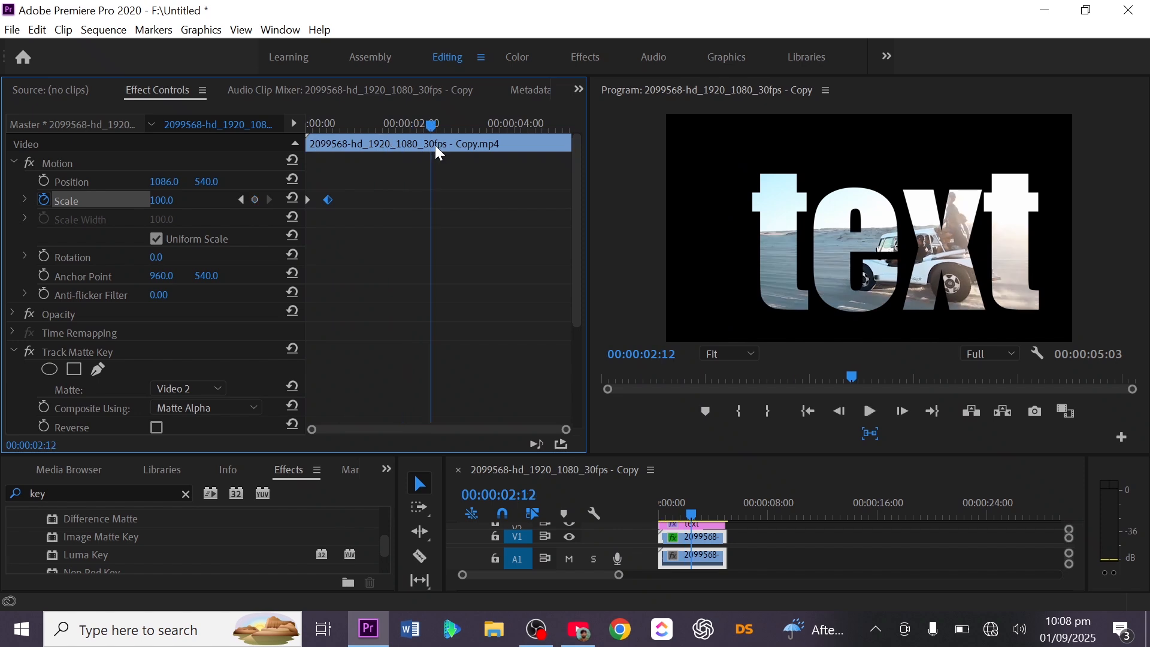